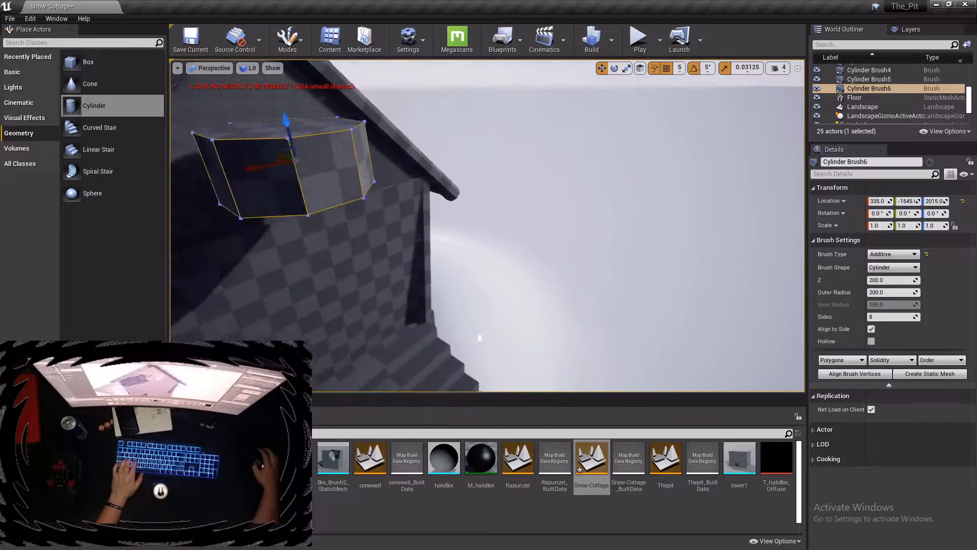
# Rotate the cylinder brush at the gable -90° about X and set its sides to 64
pyautogui.press('a')
pyautogui.press('e')
pyautogui.moveTo(465, 149)
pyautogui.mouseDown()
pyautogui.moveTo(496, 173)
pyautogui.moveTo(591, 96)
pyautogui.mouseUp()
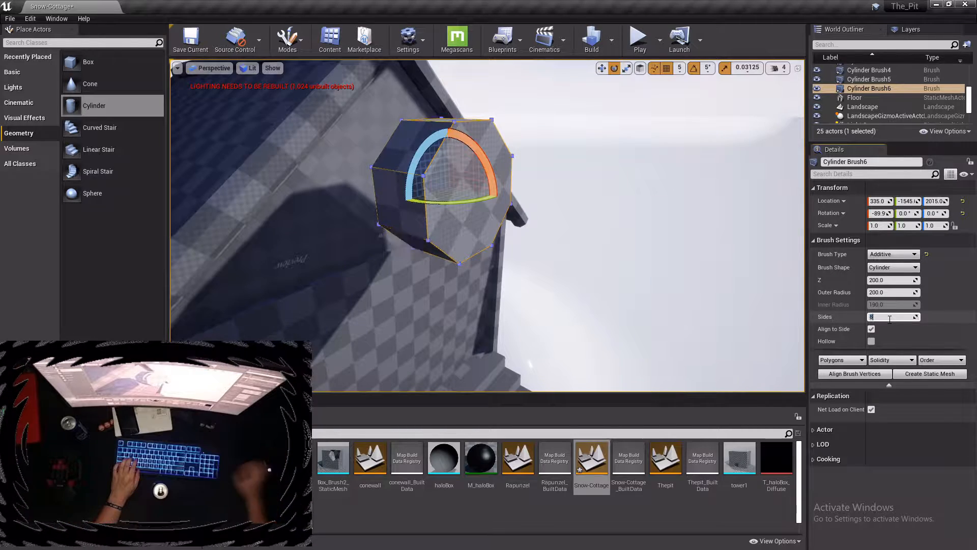
pyautogui.press('Return')
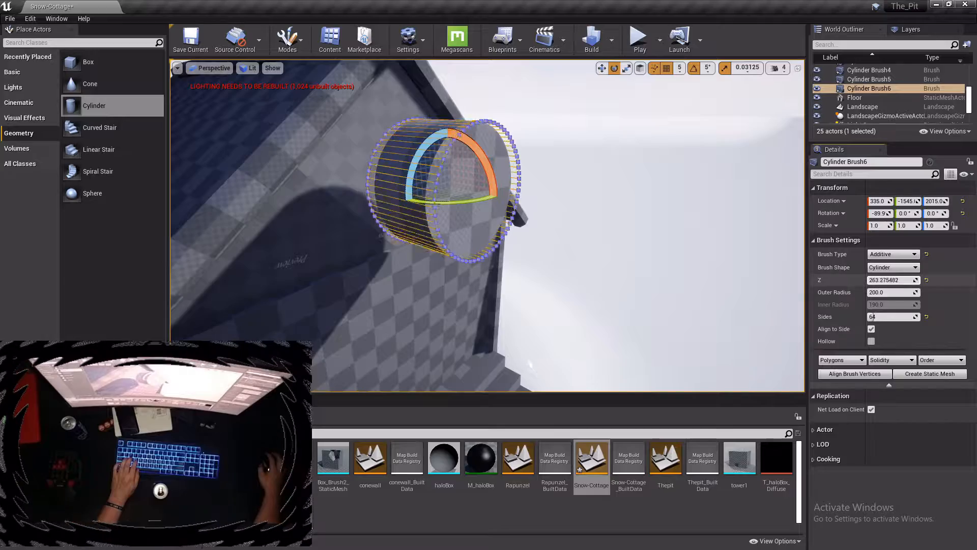
# Lengthen the cylinder to a Z of about 9164 and slide it along its axis to Y about 1555, through the house
pyautogui.moveTo(891, 280)
pyautogui.mouseDown()
pyautogui.moveTo(941, 280)
pyautogui.moveTo(890, 280)
pyautogui.mouseUp()
pyautogui.press('space')
pyautogui.press('space')
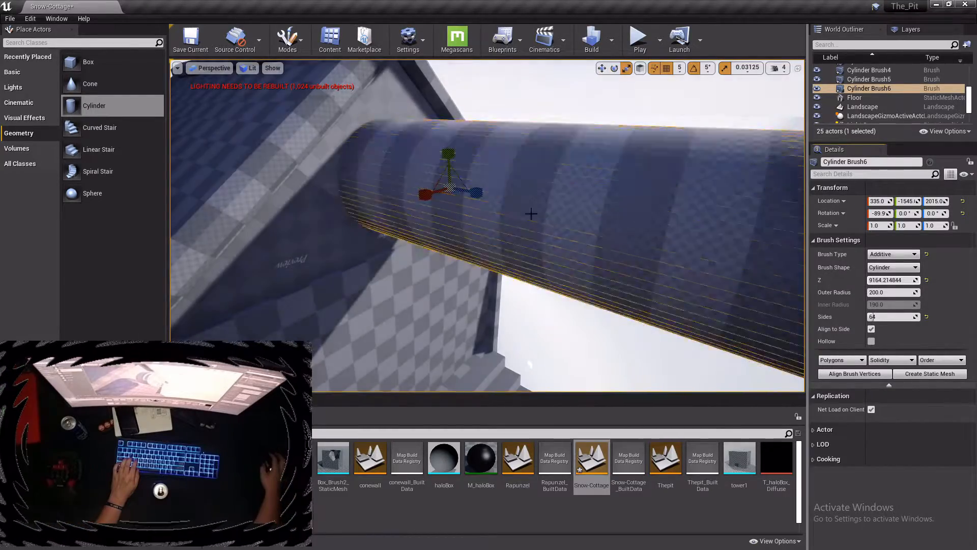
pyautogui.moveTo(484, 194)
pyautogui.mouseDown()
pyautogui.moveTo(173, 198)
pyautogui.moveTo(209, 197)
pyautogui.moveTo(199, 198)
pyautogui.mouseUp()
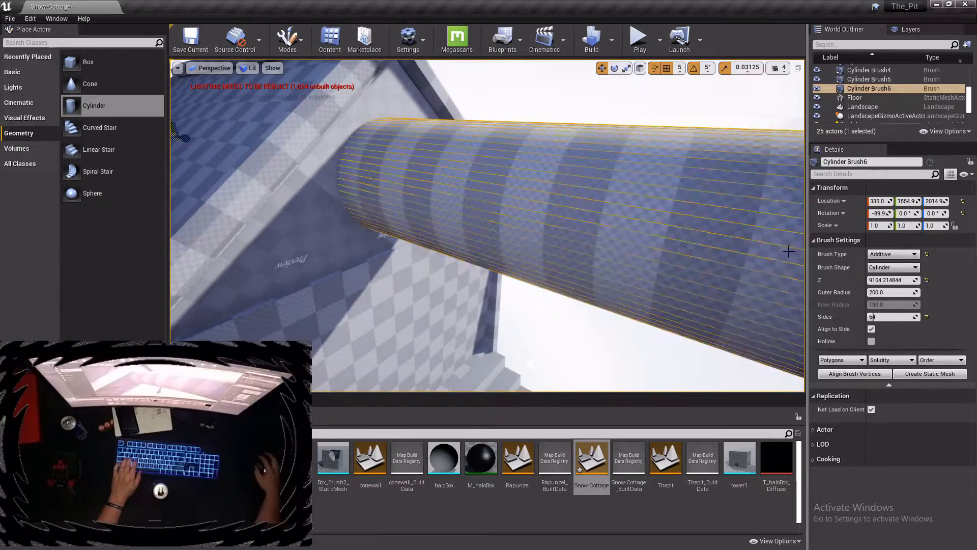
# Set the cylinder's brush type to Subtractive and shorten its Z to about 2987 to cut round openings through the house
pyautogui.click(894, 254)
pyautogui.click(888, 271)
pyautogui.moveTo(612, 248); pyautogui.dragTo(387, 273, button='right')
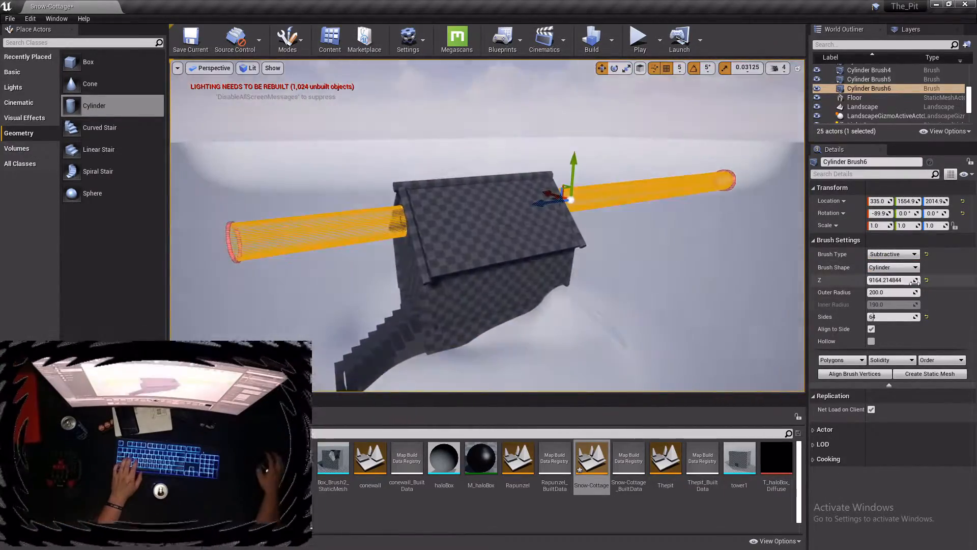
pyautogui.moveTo(893, 280); pyautogui.dragTo(856, 280)
pyautogui.click(615, 218)
pyautogui.moveTo(615, 219)
pyautogui.mouseDown(button='right')
pyautogui.moveTo(656, 224)
pyautogui.moveTo(611, 260)
pyautogui.moveTo(642, 229)
pyautogui.mouseUp(button='right')
# Add an additive box brush and move it in front of the gable wall below the round opening
pyautogui.moveTo(111, 69); pyautogui.dragTo(335, 239)
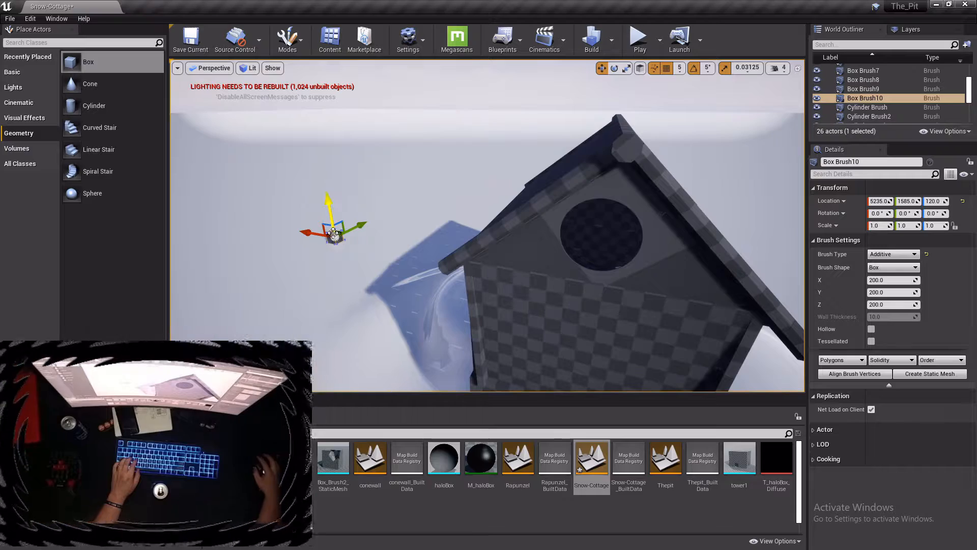
pyautogui.moveTo(600, 253)
pyautogui.mouseDown()
pyautogui.moveTo(612, 166)
pyautogui.moveTo(614, 254)
pyautogui.mouseUp()
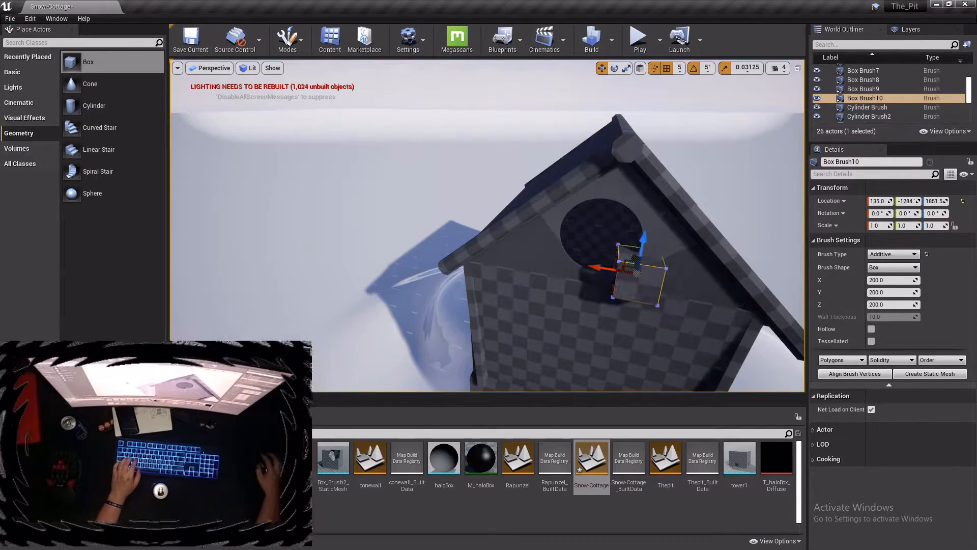
pyautogui.moveTo(613, 255); pyautogui.dragTo(657, 219, button='right')
pyautogui.moveTo(627, 239); pyautogui.dragTo(687, 275)
pyautogui.moveTo(688, 275); pyautogui.dragTo(647, 265, button='right')
# Set the box brush's X and Y sizes to 15
pyautogui.click(895, 281)
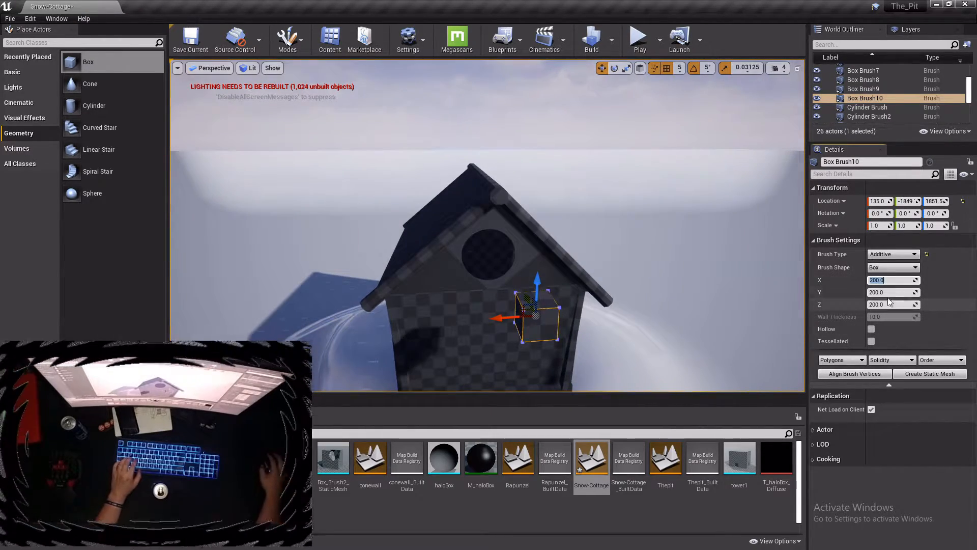
pyautogui.click(890, 292)
pyautogui.write('15')
pyautogui.press('Return')
pyautogui.click(887, 281)
pyautogui.write('15')
pyautogui.press('Return')
# Move the thin box brush into the round gable opening
pyautogui.moveTo(647, 270)
pyautogui.mouseDown(button='right')
pyautogui.moveTo(713, 262)
pyautogui.moveTo(656, 218)
pyautogui.moveTo(713, 203)
pyautogui.mouseUp(button='right')
pyautogui.moveTo(584, 238); pyautogui.dragTo(431, 227)
pyautogui.moveTo(431, 227)
pyautogui.mouseDown(button='right')
pyautogui.moveTo(377, 250)
pyautogui.moveTo(504, 271)
pyautogui.mouseUp(button='right')
pyautogui.moveTo(467, 275)
pyautogui.mouseDown()
pyautogui.moveTo(459, 278)
pyautogui.moveTo(442, 189)
pyautogui.moveTo(443, 199)
pyautogui.moveTo(391, 227)
pyautogui.mouseUp()
# Set the bar's Z size to 400 and centre it vertically in the round opening at a height of about 2010
pyautogui.click(886, 305)
pyautogui.write('400')
pyautogui.press('Return')
pyautogui.moveTo(421, 193); pyautogui.dragTo(421, 200)
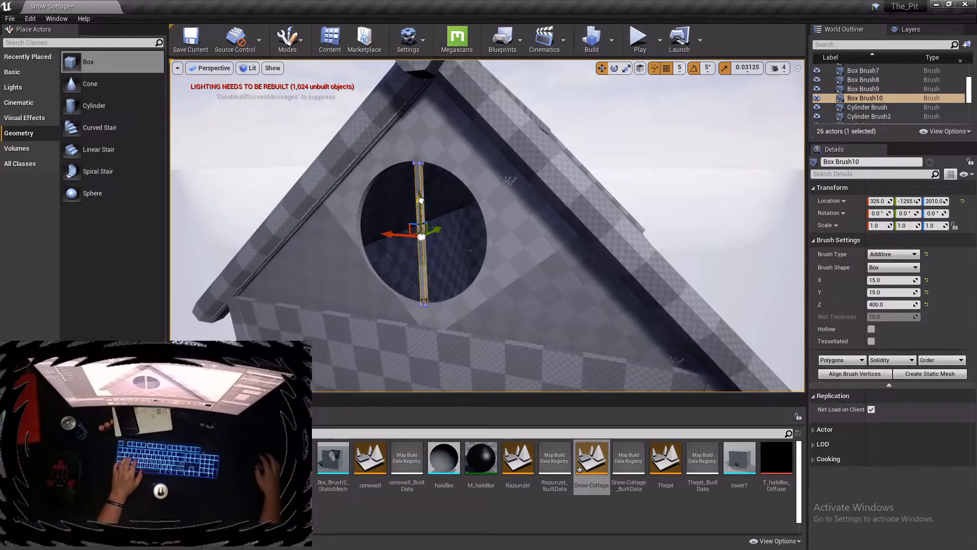
pyautogui.moveTo(421, 200); pyautogui.dragTo(464, 201, button='right')
pyautogui.press('Return')
pyautogui.moveTo(587, 304); pyautogui.dragTo(540, 303, button='right')
pyautogui.click(587, 303)
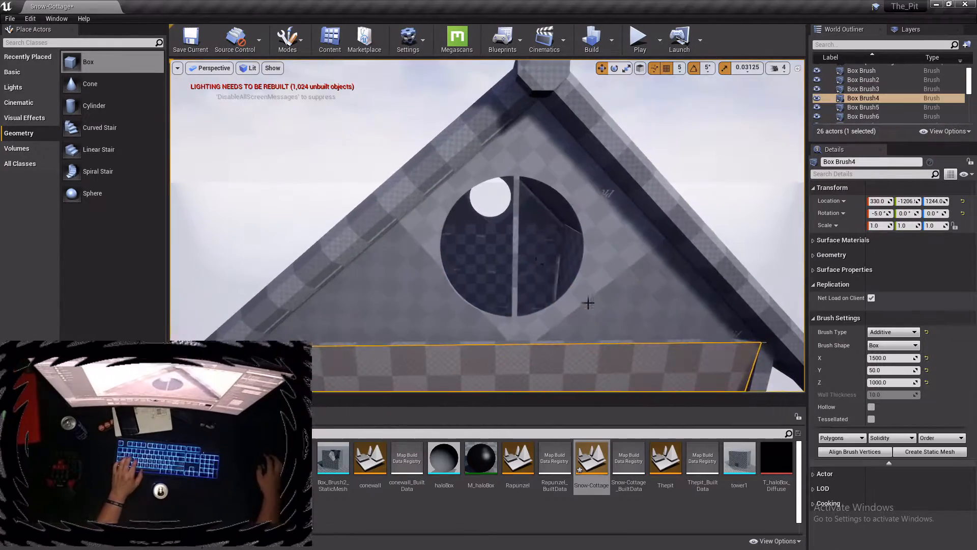
# Centre the vertical window bar at X 330, and change its size to 35 in X and 410 in Z
pyautogui.click(514, 277)
pyautogui.moveTo(491, 251); pyautogui.dragTo(461, 280)
pyautogui.click(893, 359)
pyautogui.write('45')
pyautogui.press('Return')
# Duplicate the vertical window bar and rotate the copy 90° to form a horizontal crossbar
pyautogui.click(512, 280)
pyautogui.press('e')
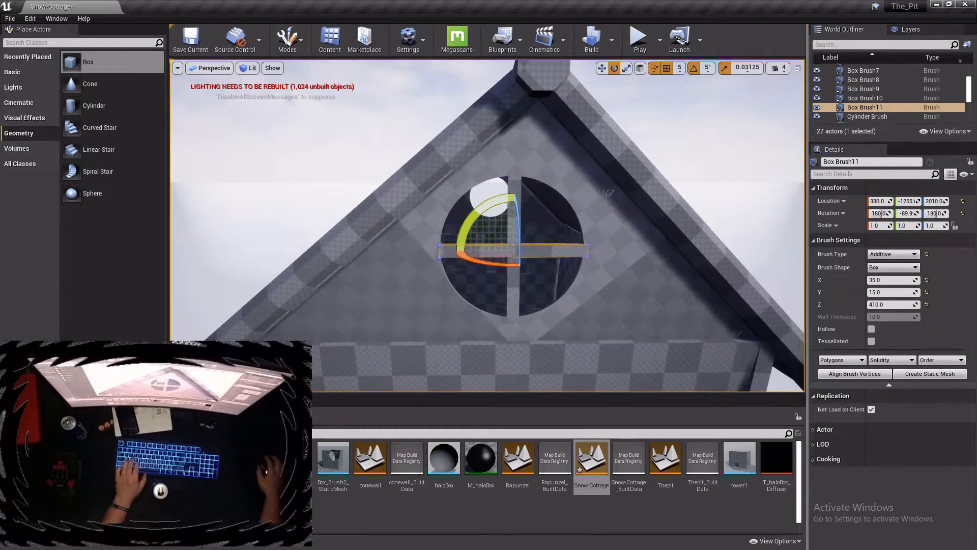
pyautogui.click(524, 264)
pyautogui.moveTo(525, 263); pyautogui.dragTo(555, 264, button='right')
pyautogui.click(514, 266)
pyautogui.click(853, 107)
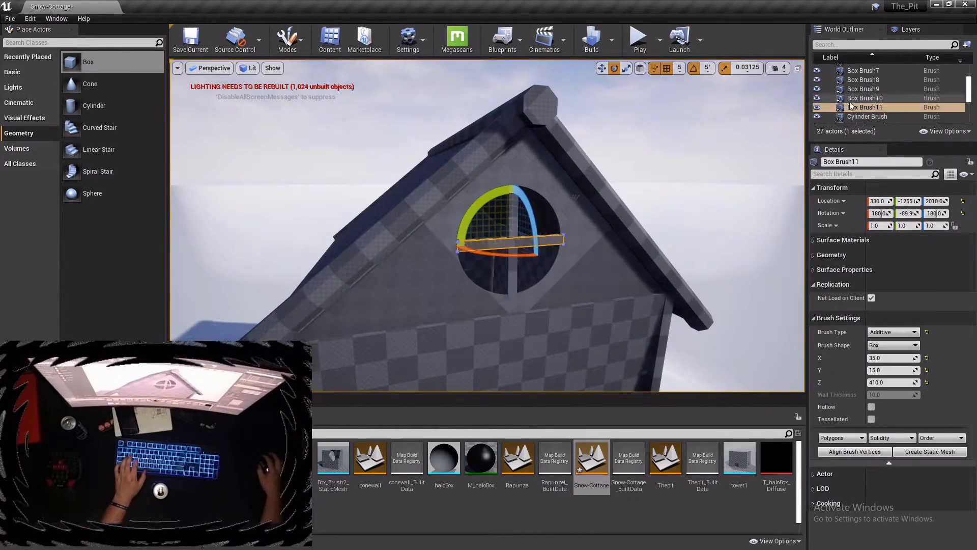
pyautogui.rightClick(865, 106)
pyautogui.click(753, 214)
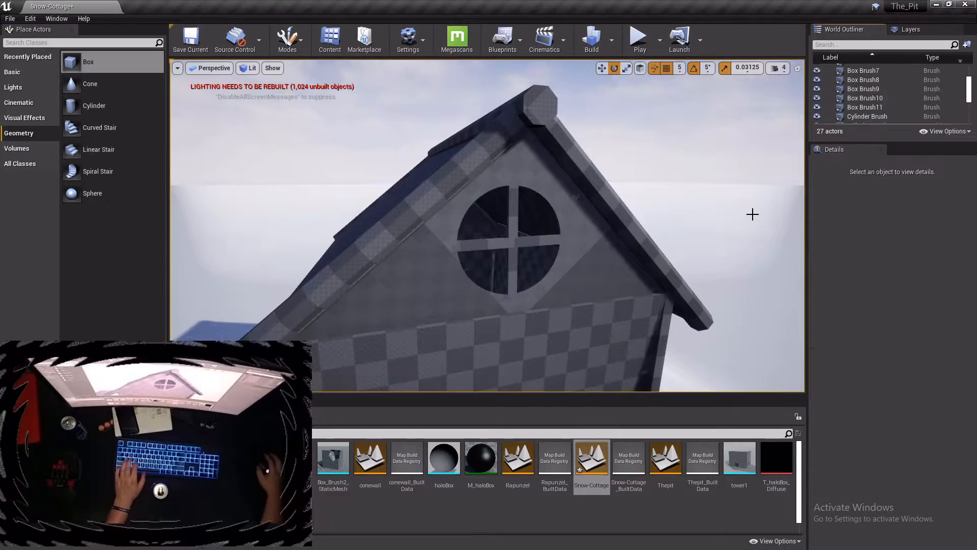
pyautogui.click(753, 214)
# Move the horizontal and vertical window bars out of the opening to beside the house, at X 1390 and 1395
pyautogui.moveTo(755, 212); pyautogui.dragTo(692, 224, button='right')
pyautogui.click(543, 208)
pyautogui.press('w')
pyautogui.moveTo(498, 205); pyautogui.dragTo(234, 192)
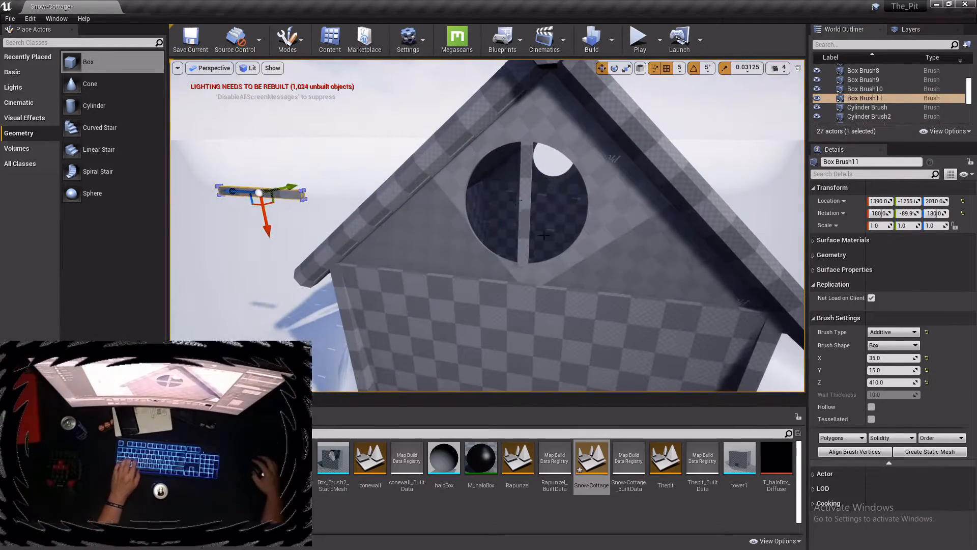
pyautogui.click(525, 227)
pyautogui.moveTo(492, 205)
pyautogui.mouseDown()
pyautogui.moveTo(760, 230)
pyautogui.moveTo(233, 216)
pyautogui.moveTo(244, 216)
pyautogui.mouseUp()
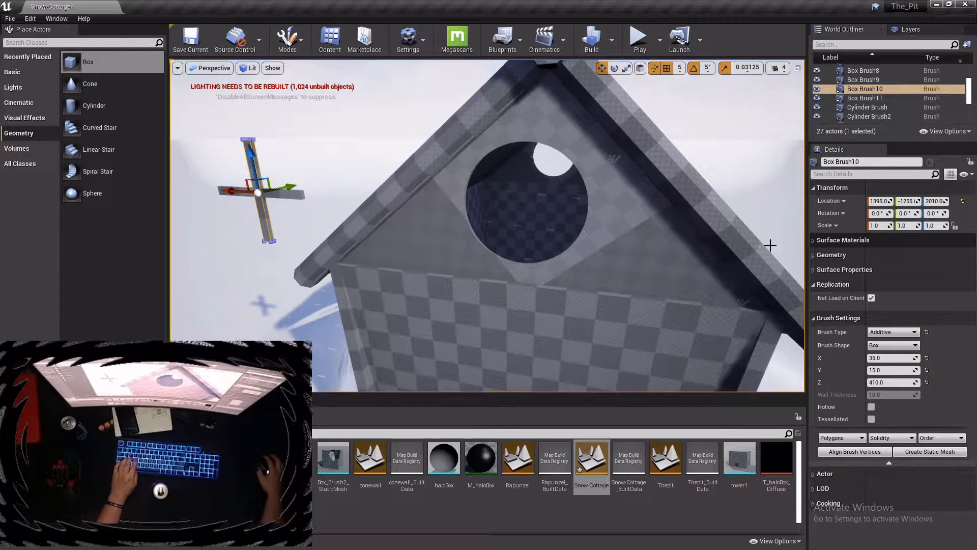
# Add an additive cylinder brush in front of the gable wall and set its sides to 64
pyautogui.moveTo(94, 107)
pyautogui.mouseDown()
pyautogui.moveTo(551, 210)
pyautogui.moveTo(589, 256)
pyautogui.moveTo(604, 251)
pyautogui.moveTo(665, 311)
pyautogui.mouseUp()
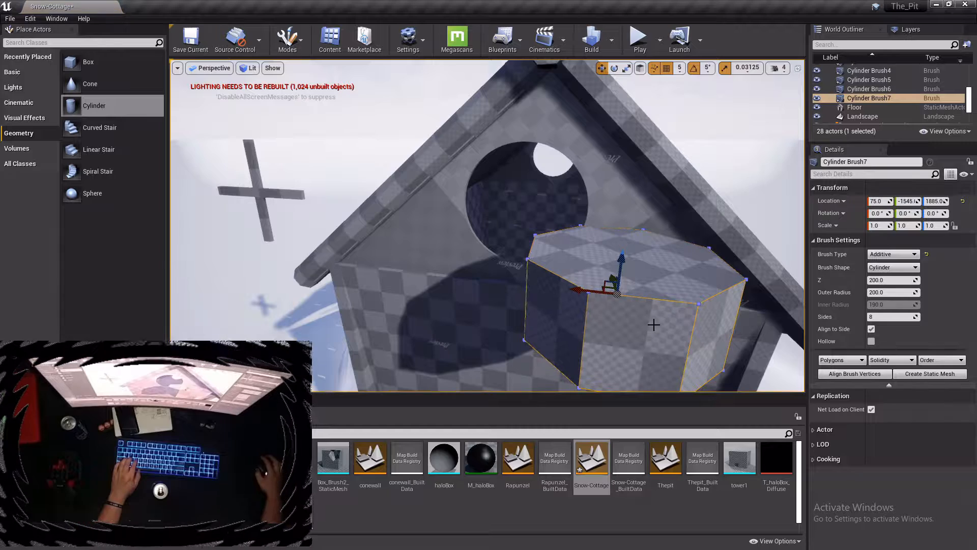
pyautogui.click(889, 316)
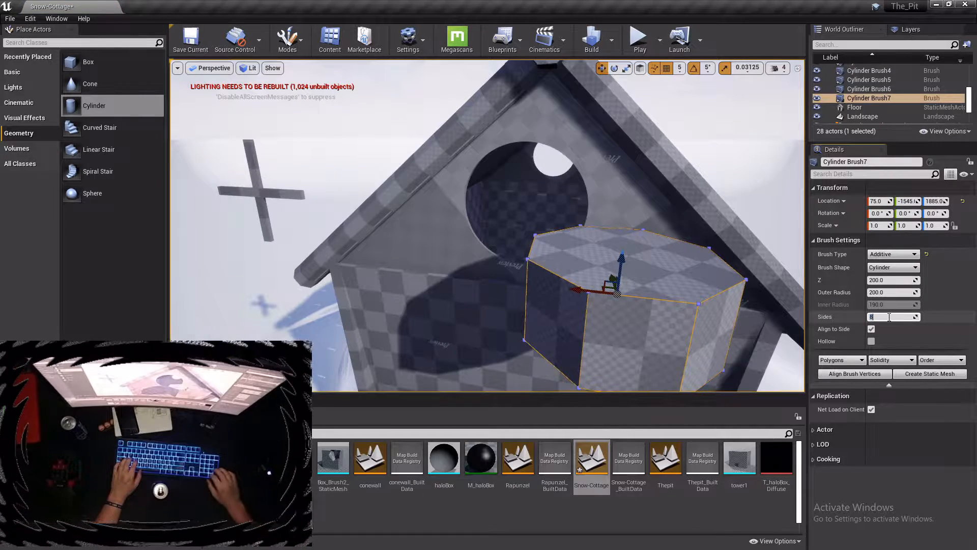
pyautogui.press('Return')
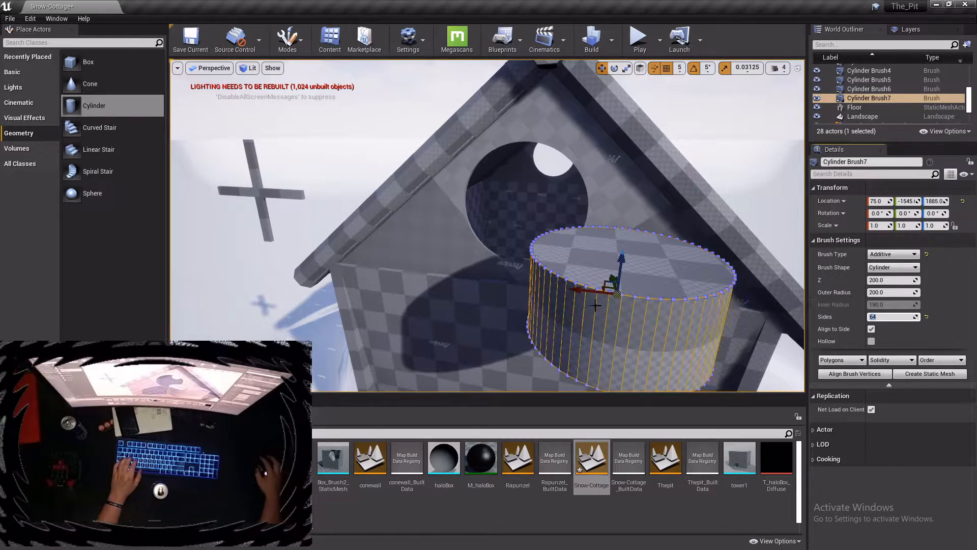
# Rotate the new cylinder brush -90° about X so its round face points away from the gable
pyautogui.click(683, 270)
pyautogui.press('e')
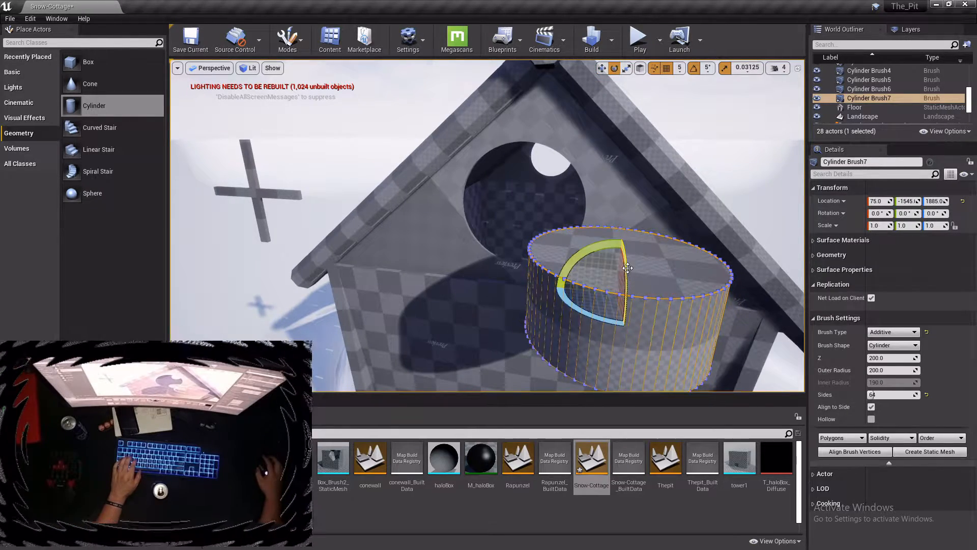
pyautogui.moveTo(627, 268); pyautogui.dragTo(712, 260)
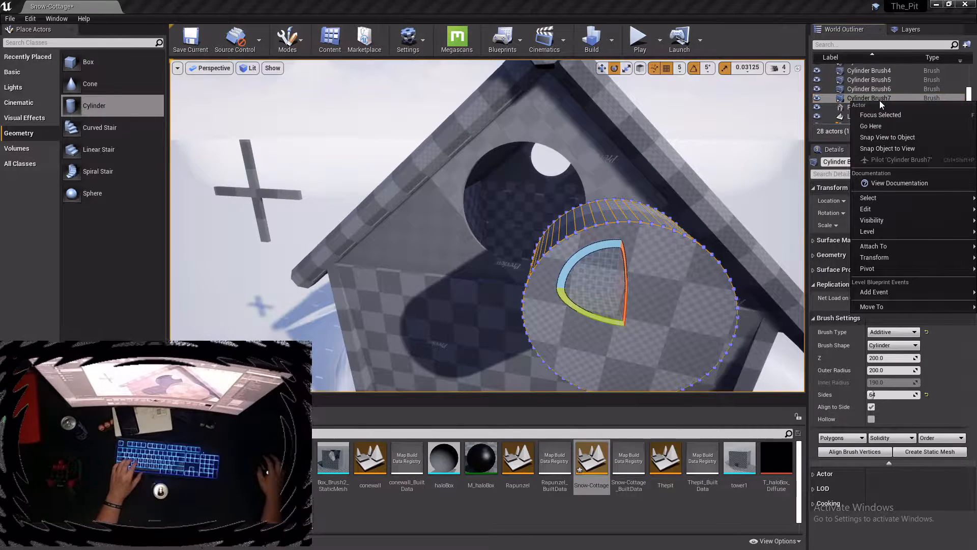
pyautogui.click(879, 100)
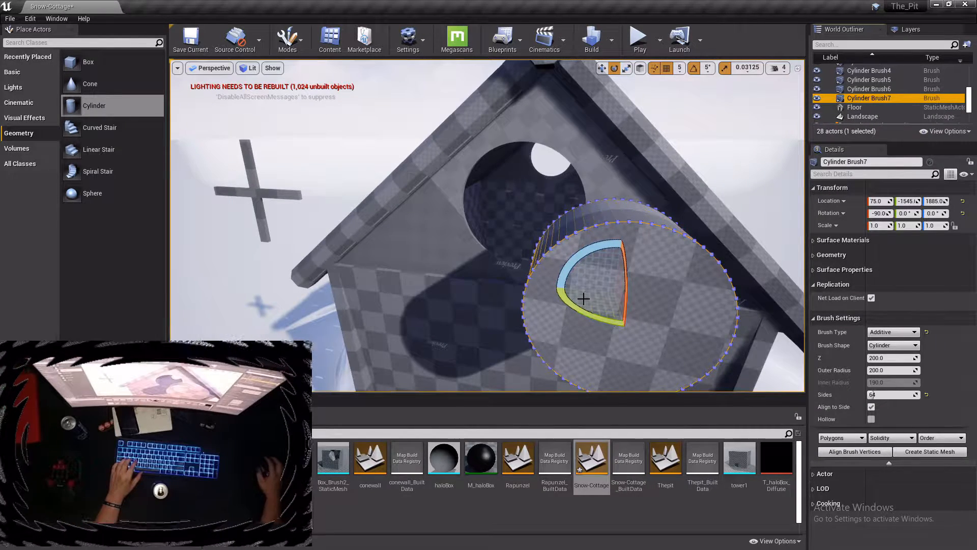
# Move the new cylinder over the round gable opening, to X 345, Y about -1290 and Z 2010
pyautogui.press('space')
pyautogui.press('space')
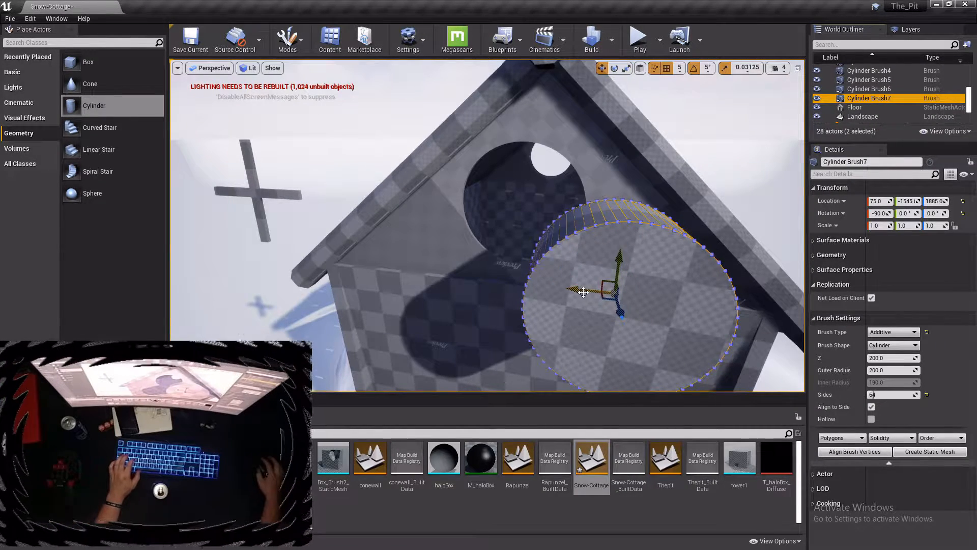
pyautogui.moveTo(584, 290); pyautogui.dragTo(463, 278)
pyautogui.moveTo(500, 247)
pyautogui.mouseDown()
pyautogui.moveTo(499, 192)
pyautogui.moveTo(524, 213)
pyautogui.moveTo(515, 221)
pyautogui.mouseUp()
pyautogui.press('d')
pyautogui.moveTo(516, 220)
pyautogui.mouseDown(button='right')
pyautogui.moveTo(432, 222)
pyautogui.moveTo(509, 194)
pyautogui.moveTo(540, 203)
pyautogui.mouseUp(button='right')
pyautogui.press('w')
pyautogui.press('a')
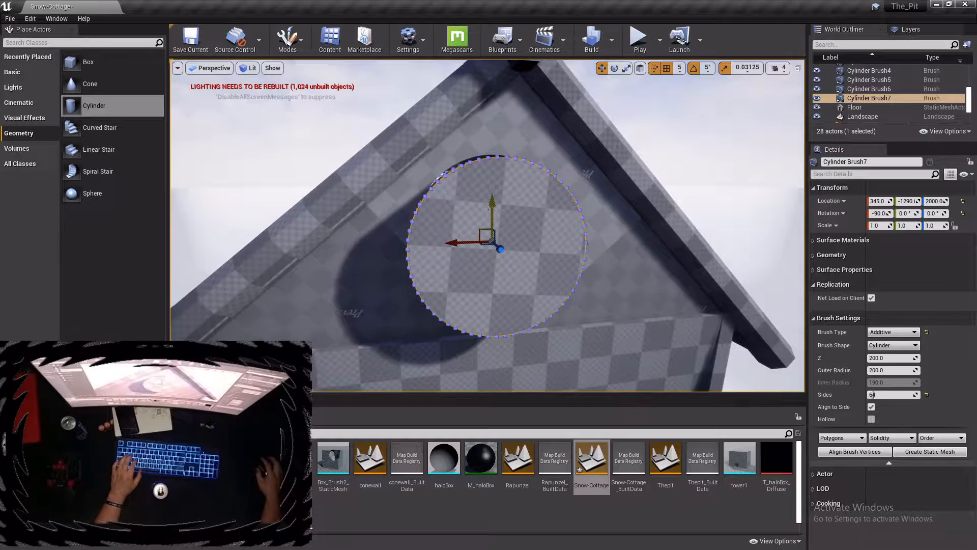
pyautogui.moveTo(492, 203); pyautogui.dragTo(492, 199)
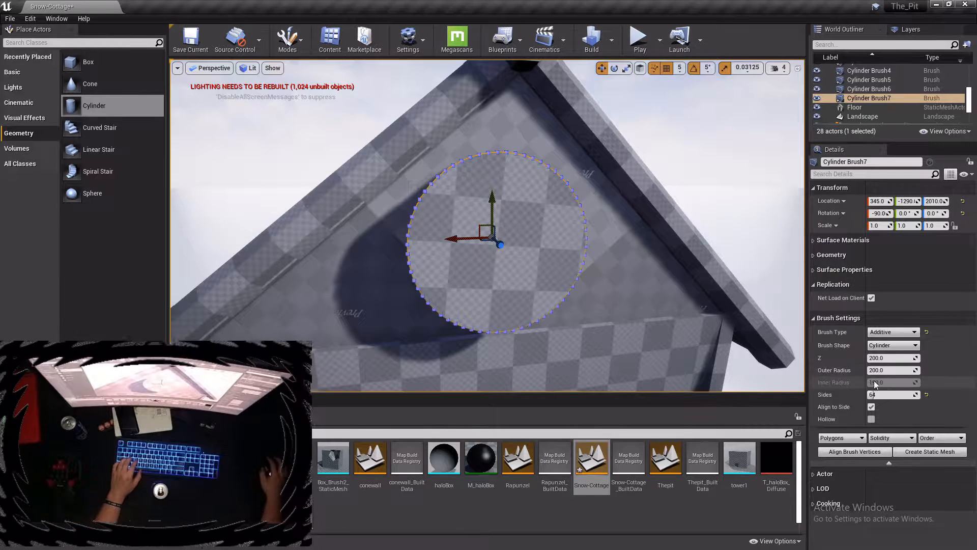
# Set the new cylinder's outer radius to 210
pyautogui.click(889, 370)
pyautogui.write('210')
pyautogui.press('Return')
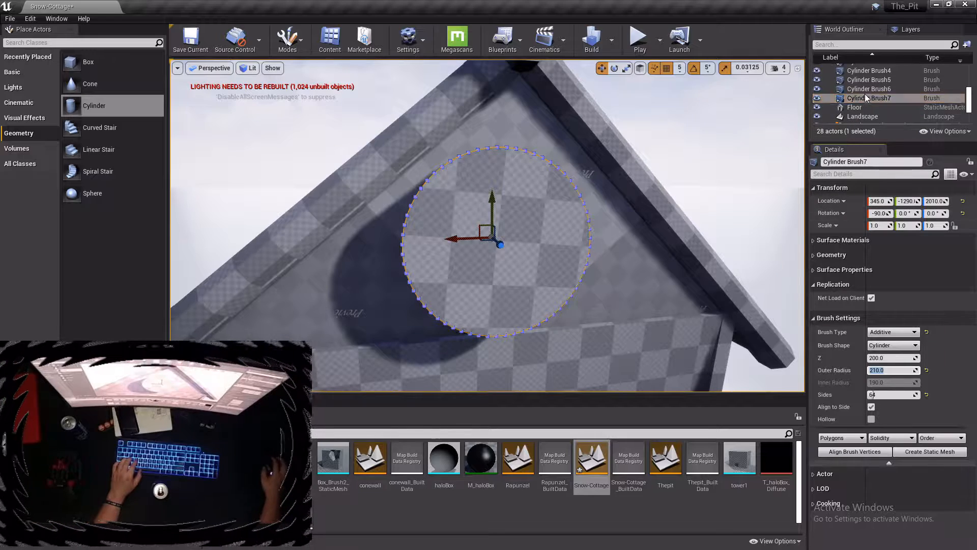
pyautogui.scroll(2, 899, 93)
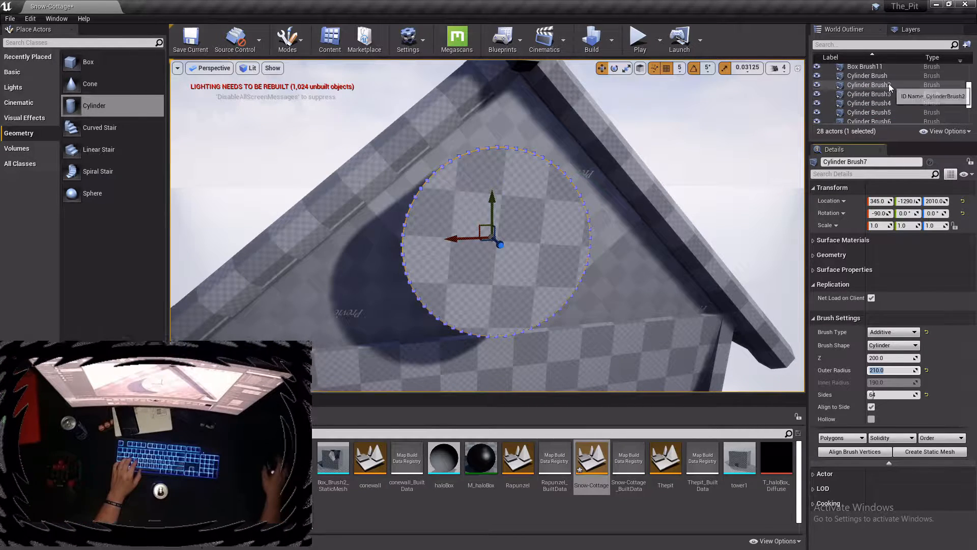
pyautogui.click(890, 85)
pyautogui.click(886, 94)
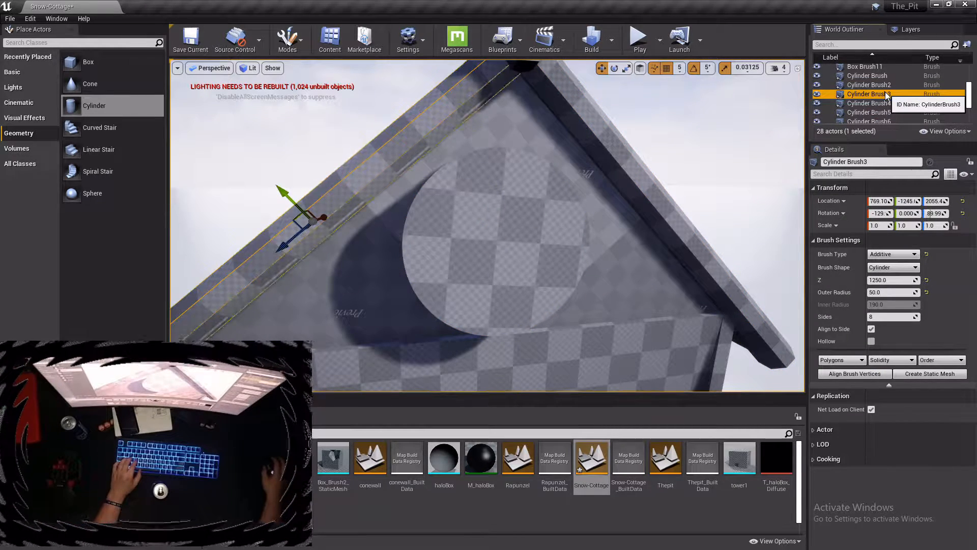
pyautogui.click(890, 104)
pyautogui.moveTo(604, 218); pyautogui.dragTo(662, 219, button='right')
pyautogui.moveTo(306, 203); pyautogui.dragTo(336, 202, button='right')
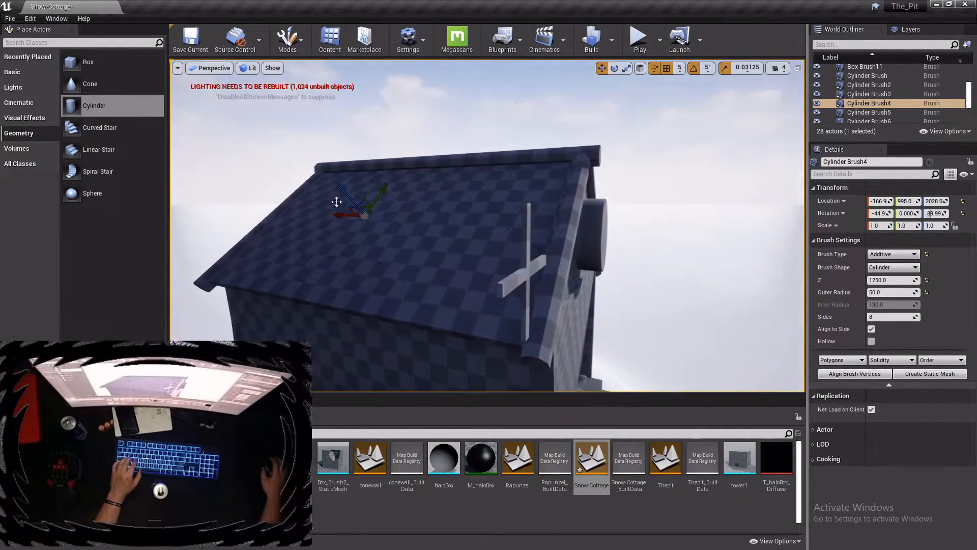
pyautogui.moveTo(429, 214); pyautogui.dragTo(632, 218)
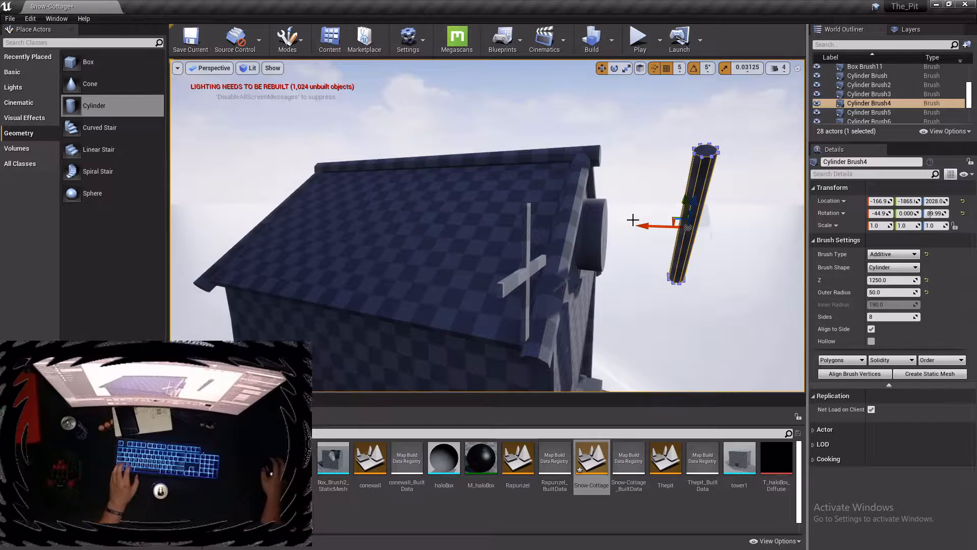
pyautogui.hotkey('ctrl', 'z')
# Find the subtractive cylinder brush and move it sideways out of the house to X 1760
pyautogui.click(881, 112)
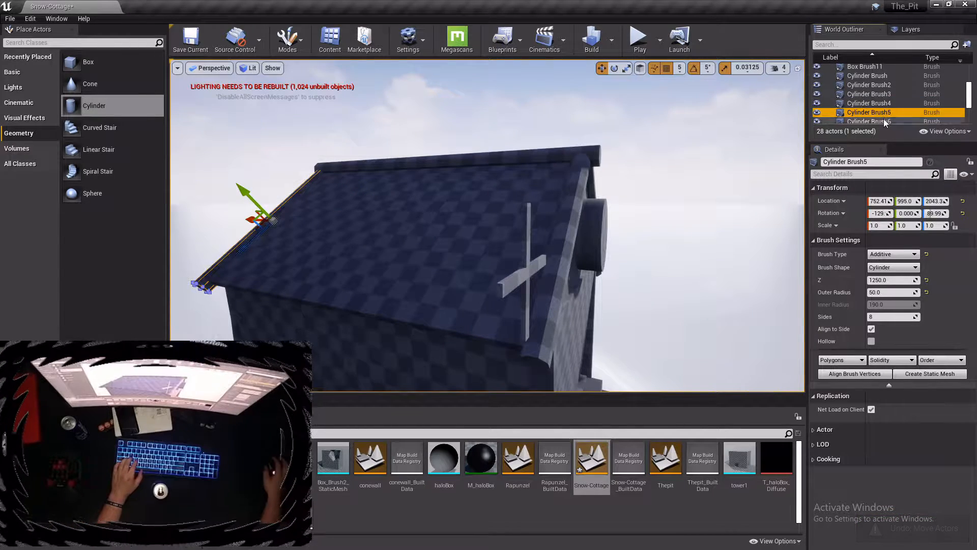
pyautogui.scroll(-2, 884, 118)
pyautogui.click(884, 81)
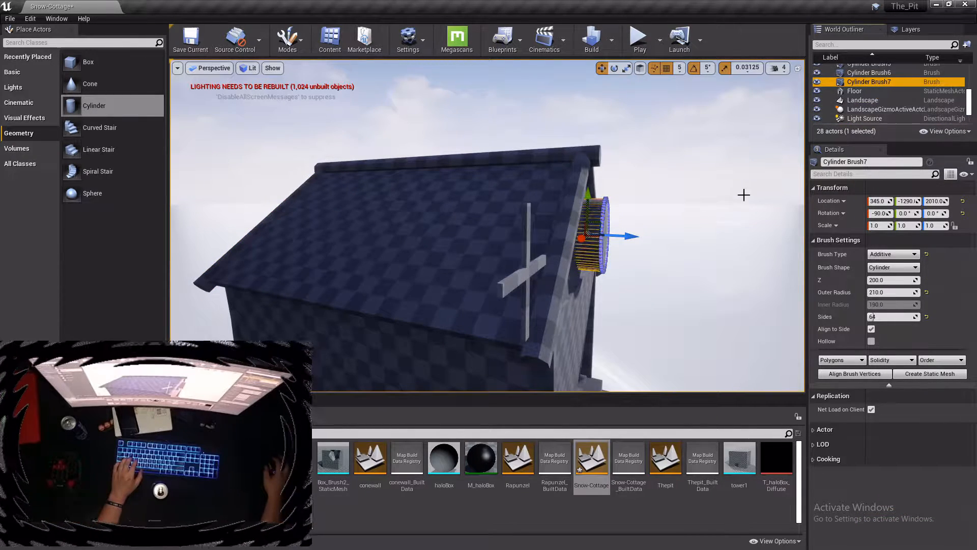
pyautogui.press('d')
pyautogui.moveTo(744, 195); pyautogui.dragTo(675, 196, button='right')
pyautogui.click(874, 73)
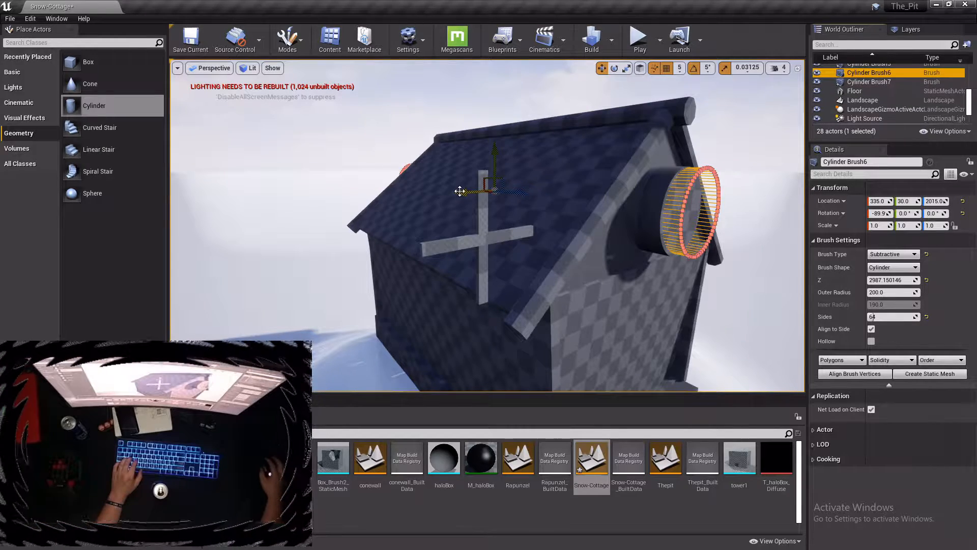
pyautogui.moveTo(467, 190); pyautogui.dragTo(239, 235)
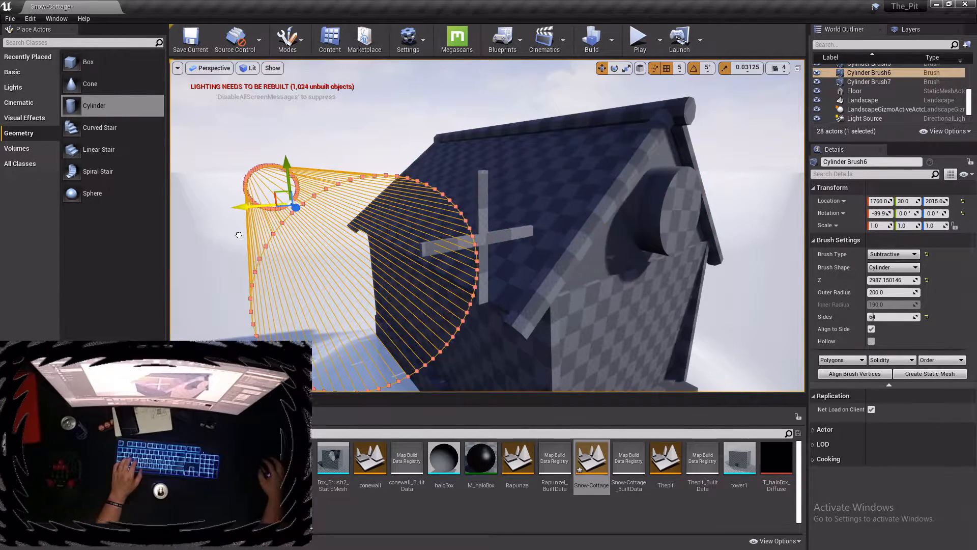
# Push the 210-radius cylinder into the gable wall along its axis, to Y about -1180
pyautogui.click(667, 205)
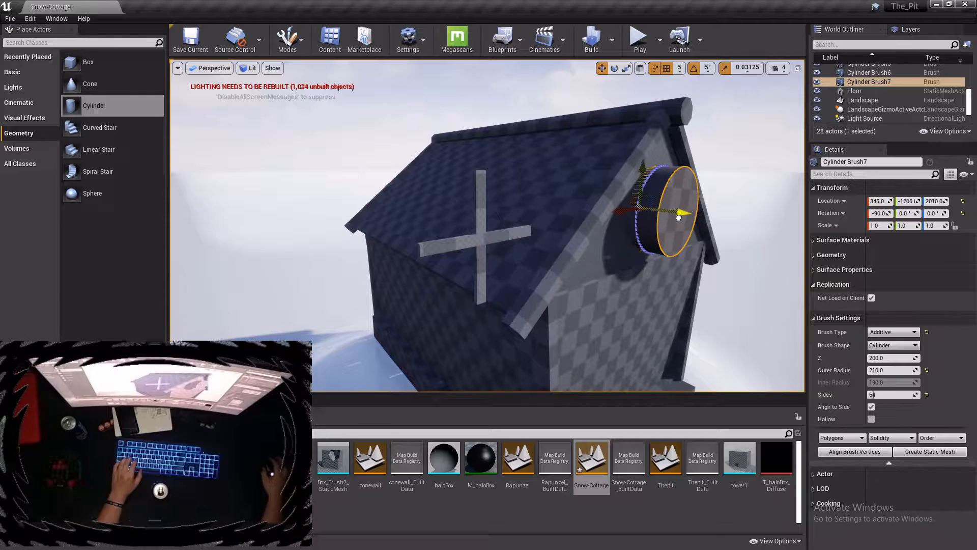
pyautogui.press('d')
pyautogui.moveTo(674, 220)
pyautogui.mouseDown(button='right')
pyautogui.moveTo(657, 218)
pyautogui.moveTo(707, 202)
pyautogui.mouseUp(button='right')
pyautogui.press('w')
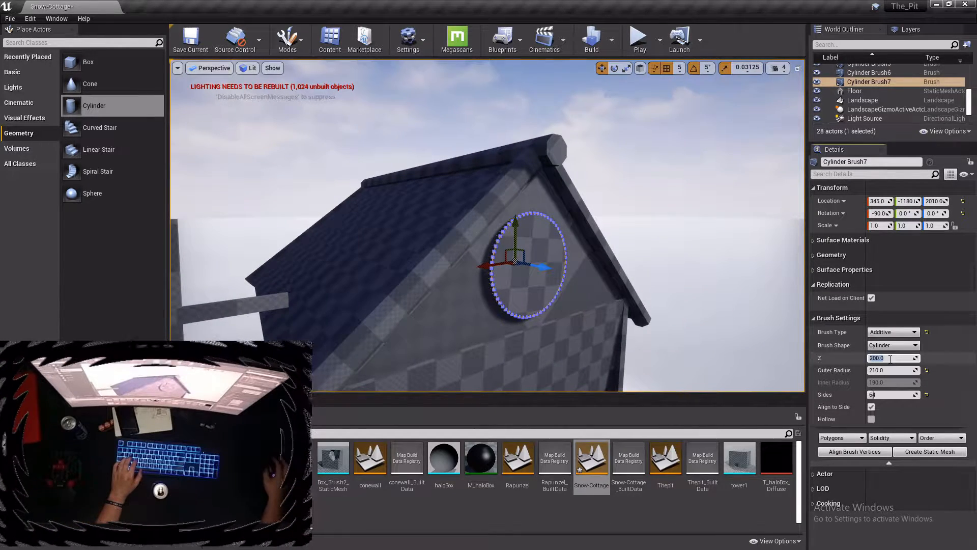
# Set the 210-radius cylinder's Z size to 30 and move the disc out of the gable wall to Y about -1265
pyautogui.write('30')
pyautogui.press('Return')
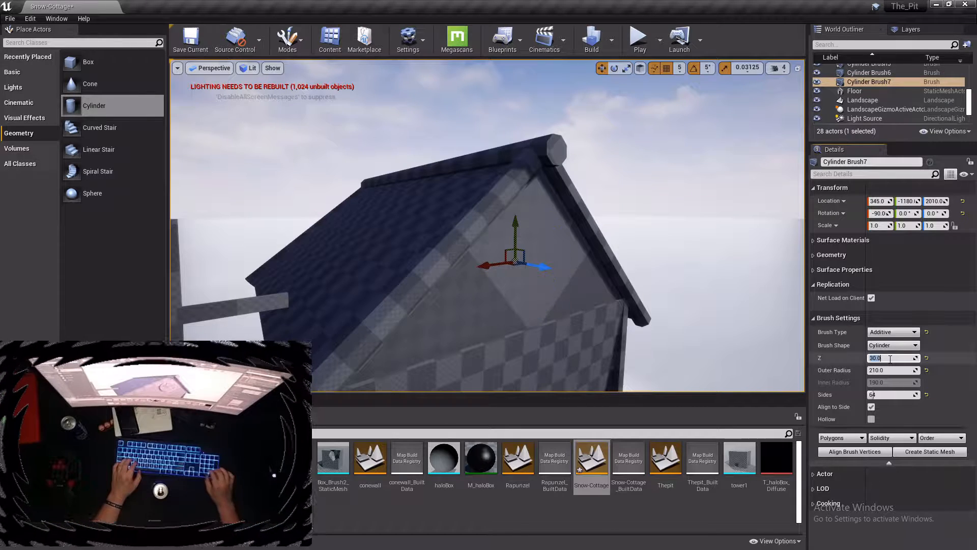
pyautogui.moveTo(528, 260); pyautogui.dragTo(562, 271)
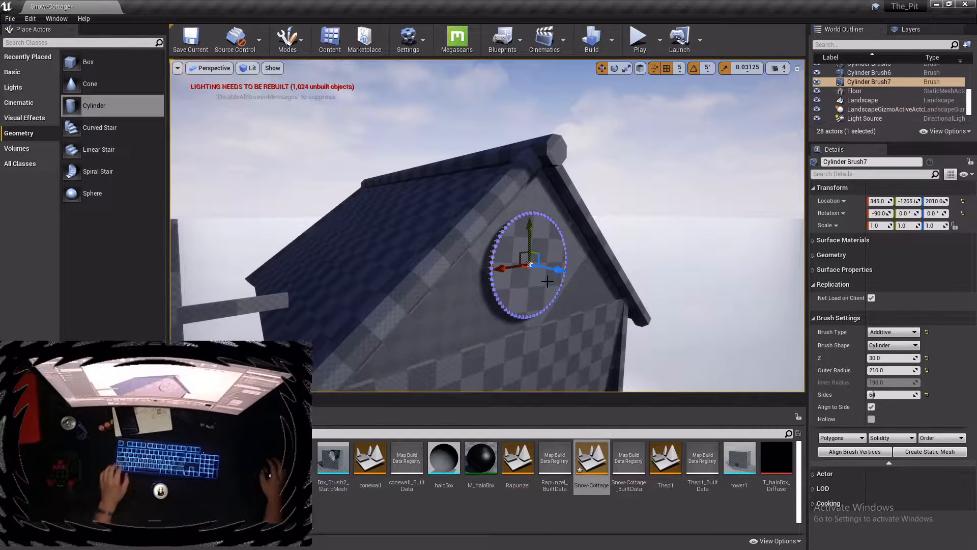
# Duplicate the thin disc and move the copy along Y toward the opposite gable, to Y about 1010
pyautogui.keyDown('alt'); pyautogui.moveTo(558, 273); pyautogui.dragTo(419, 272); pyautogui.keyUp('alt')
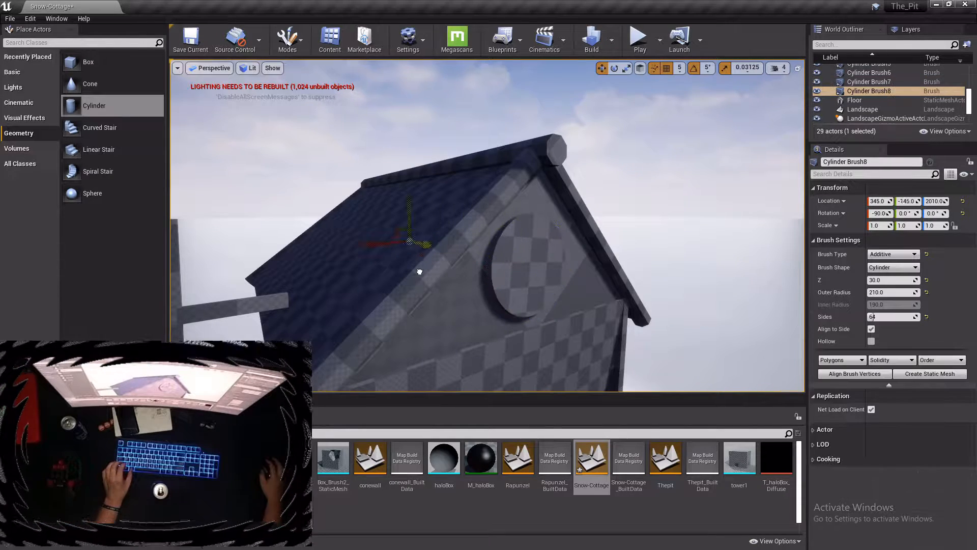
pyautogui.moveTo(487, 225)
pyautogui.mouseDown(button='right')
pyautogui.moveTo(402, 224)
pyautogui.moveTo(346, 254)
pyautogui.mouseUp(button='right')
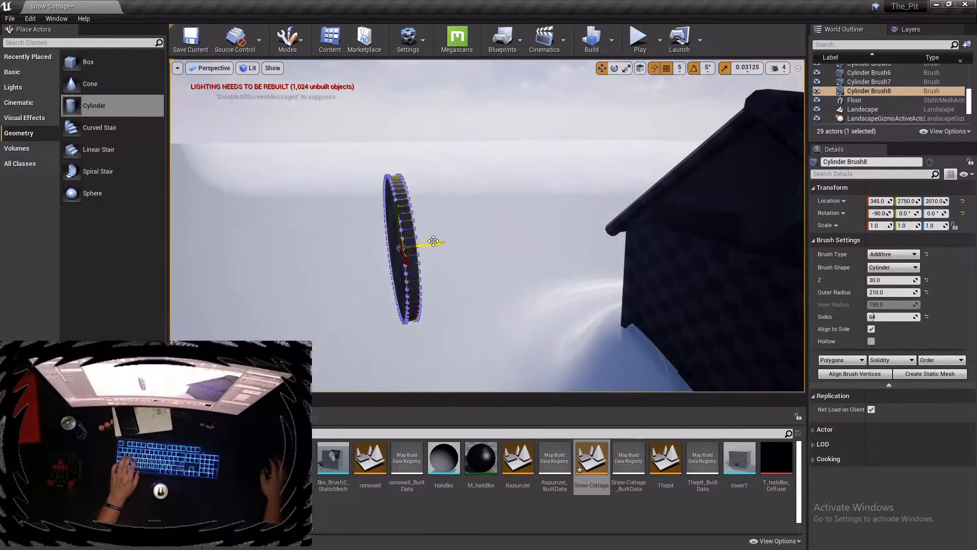
pyautogui.moveTo(434, 242); pyautogui.dragTo(761, 203)
pyautogui.keyDown('shift'); pyautogui.moveTo(680, 211); pyautogui.dragTo(682, 211); pyautogui.keyUp('shift')
pyautogui.moveTo(404, 246)
pyautogui.mouseDown(button='right')
pyautogui.moveTo(560, 255)
pyautogui.moveTo(214, 245)
pyautogui.mouseUp(button='right')
pyautogui.moveTo(367, 258); pyautogui.dragTo(300, 250, button='right')
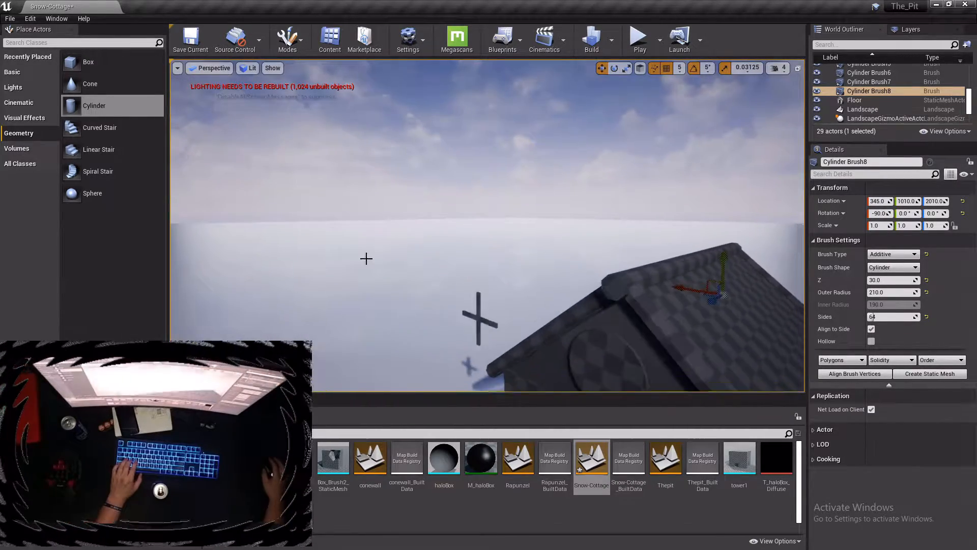
# Find the subtractive cylinder brush beside the house and move it back in line with the gable discs at X 345
pyautogui.click(879, 83)
pyautogui.moveTo(503, 181); pyautogui.dragTo(463, 192, button='right')
pyautogui.click(869, 72)
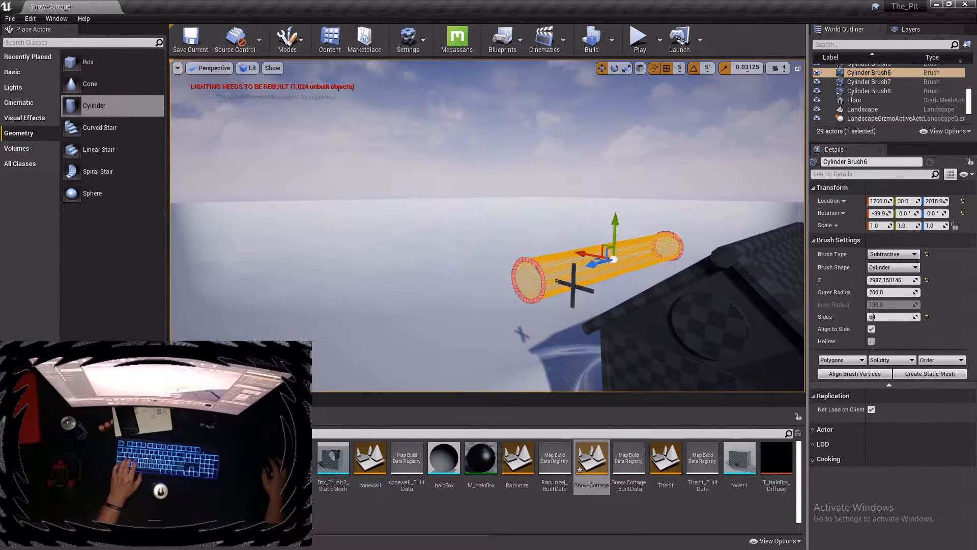
pyautogui.press('f')
pyautogui.moveTo(471, 196)
pyautogui.mouseDown()
pyautogui.moveTo(576, 214)
pyautogui.moveTo(575, 206)
pyautogui.moveTo(576, 217)
pyautogui.mouseUp()
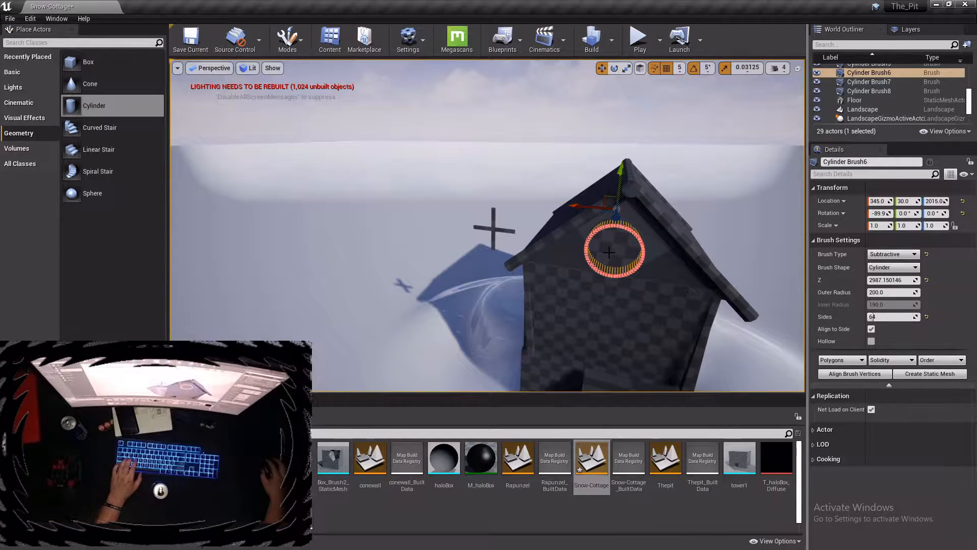
pyautogui.press('w')
pyautogui.moveTo(576, 217)
pyautogui.mouseDown(button='right')
pyautogui.moveTo(567, 226)
pyautogui.moveTo(606, 206)
pyautogui.mouseUp(button='right')
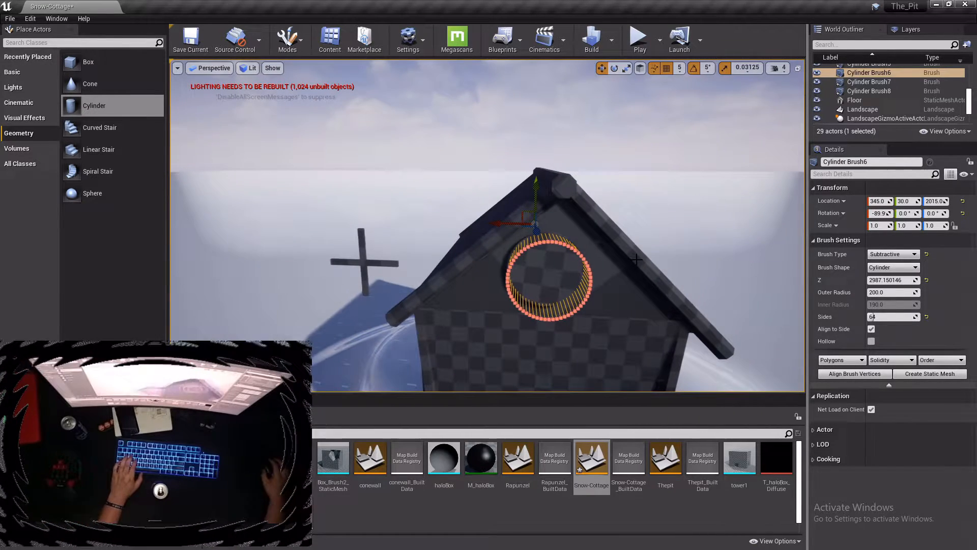
pyautogui.click(869, 92)
pyautogui.press('Delete')
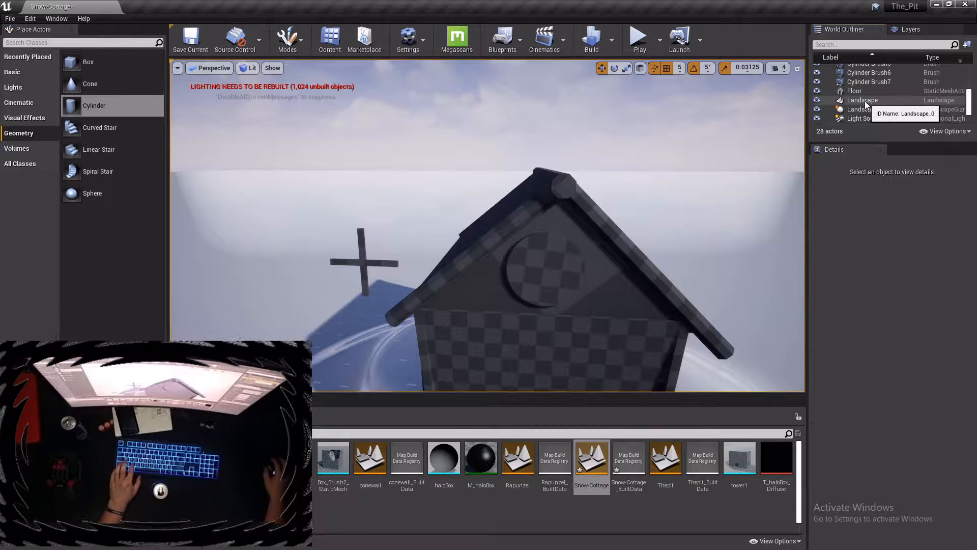
pyautogui.hotkey('ctrl', 'z')
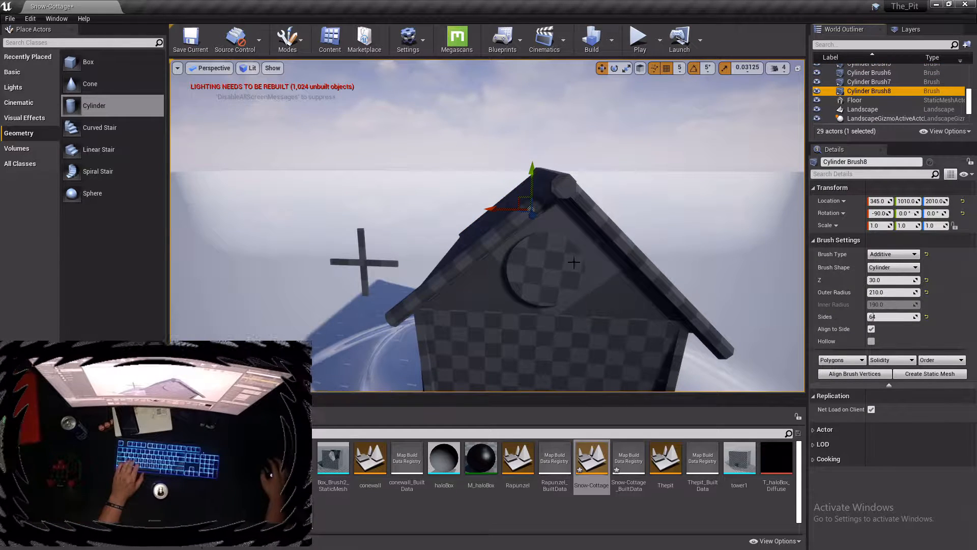
pyautogui.moveTo(498, 212)
pyautogui.mouseDown()
pyautogui.moveTo(343, 211)
pyautogui.moveTo(350, 223)
pyautogui.mouseUp()
pyautogui.hotkey('ctrl', 'z')
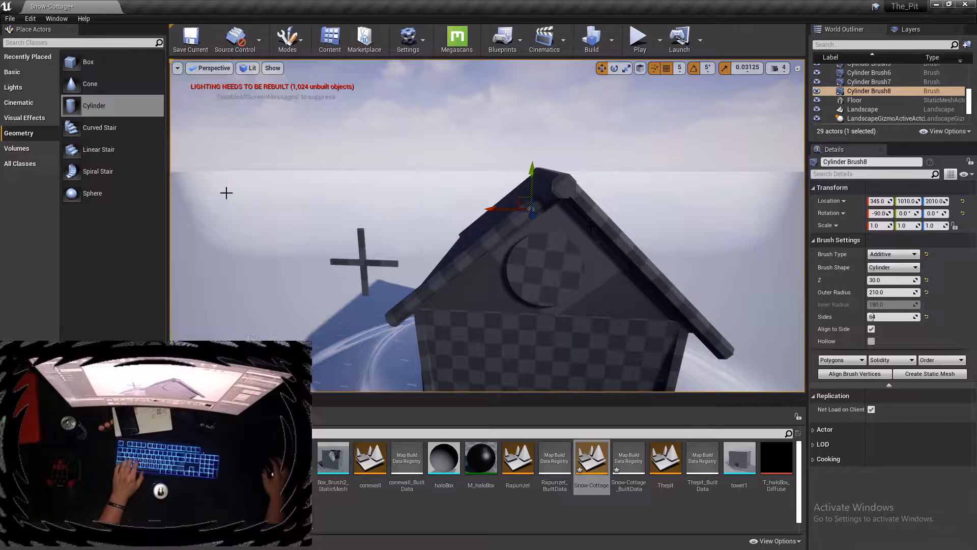
# Place a new cylinder brush in front of the gable disc, rotate it 90° about X and give it 64 sides
pyautogui.moveTo(96, 106)
pyautogui.mouseDown()
pyautogui.moveTo(534, 268)
pyautogui.moveTo(548, 265)
pyautogui.mouseUp()
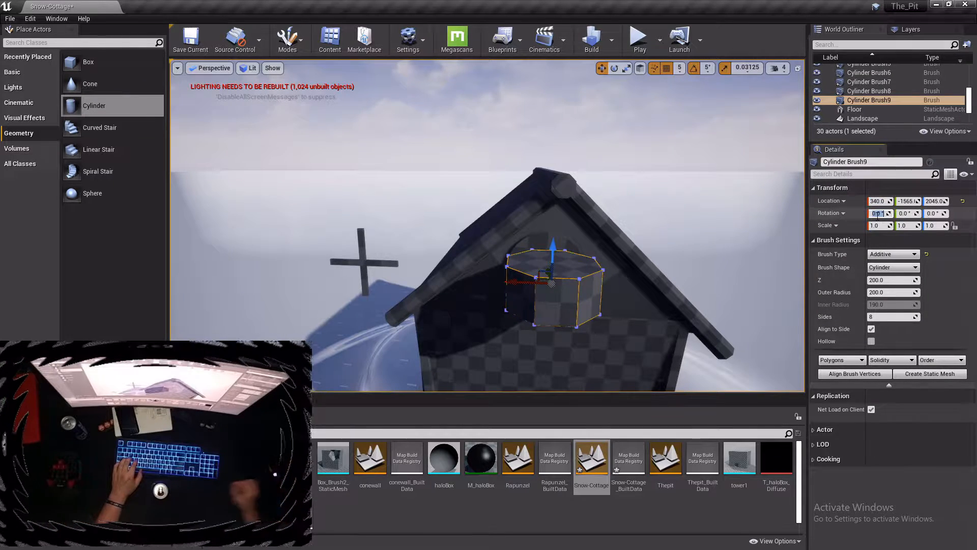
pyautogui.press('Return')
pyautogui.click(872, 317)
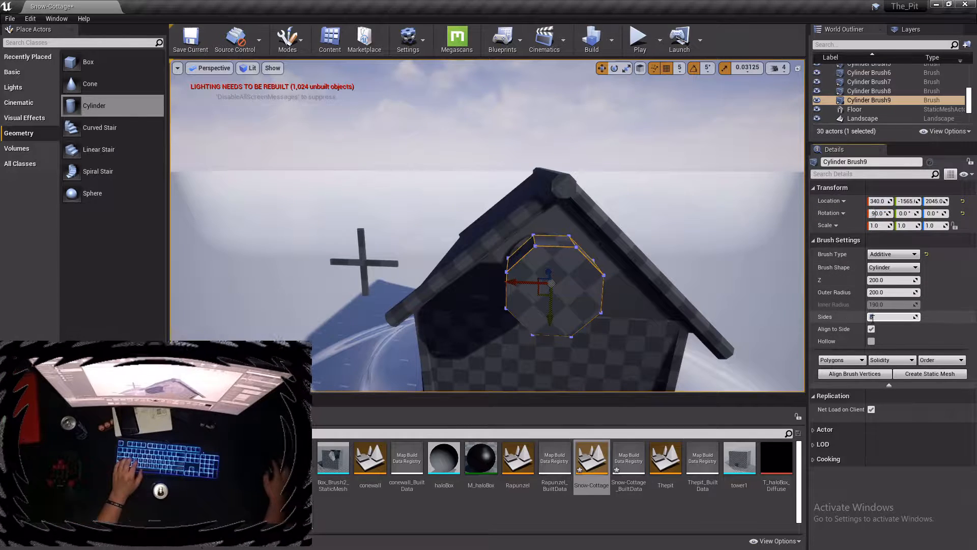
pyautogui.write('64')
pyautogui.press('Return')
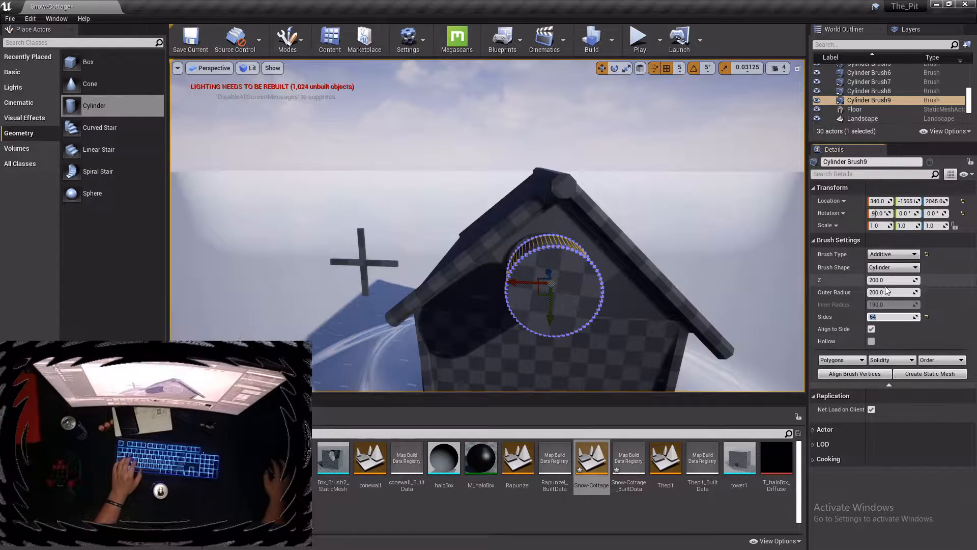
# Set the new cylinder's Z size to 2000 and make its brush type Subtractive
pyautogui.click(881, 280)
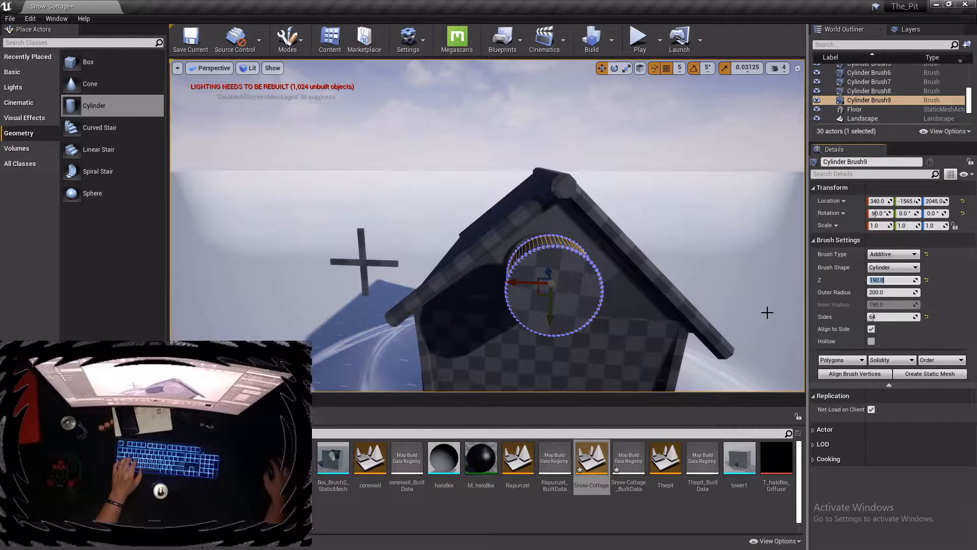
pyautogui.press('a')
pyautogui.moveTo(559, 291); pyautogui.dragTo(647, 309, button='right')
pyautogui.click(890, 280)
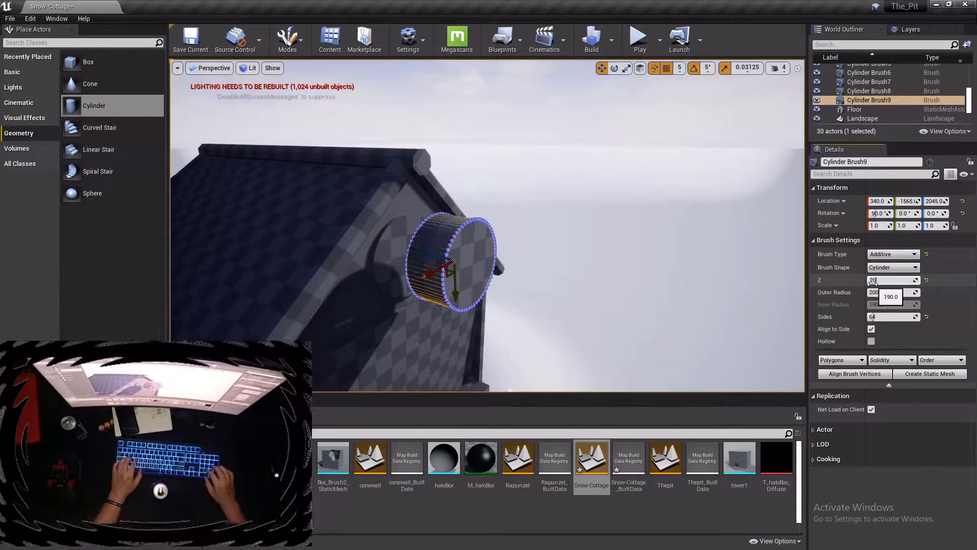
pyautogui.write('00')
pyautogui.press('Return')
pyautogui.click(893, 254)
pyautogui.click(885, 273)
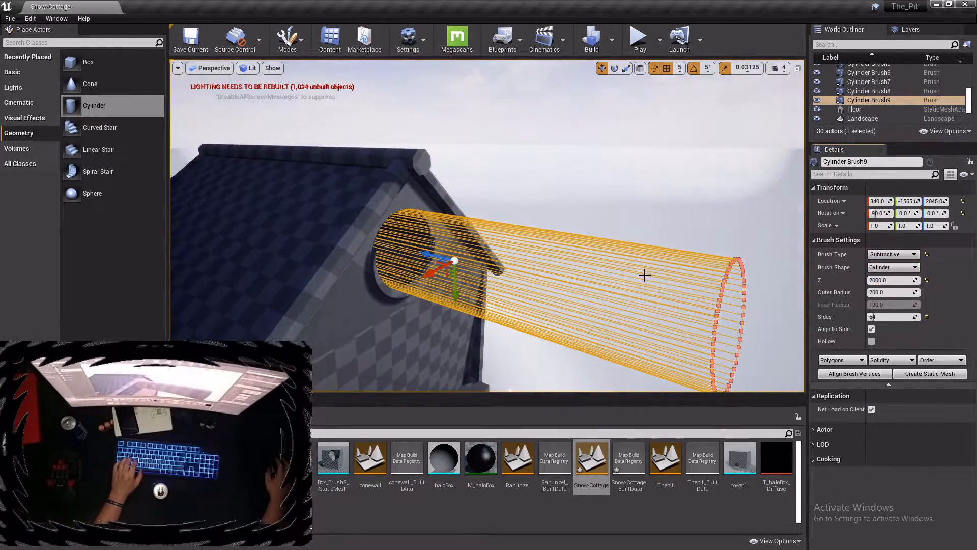
# Move the new subtractive cylinder through the gable disc into the house, to Y about -360
pyautogui.moveTo(436, 255); pyautogui.dragTo(290, 241)
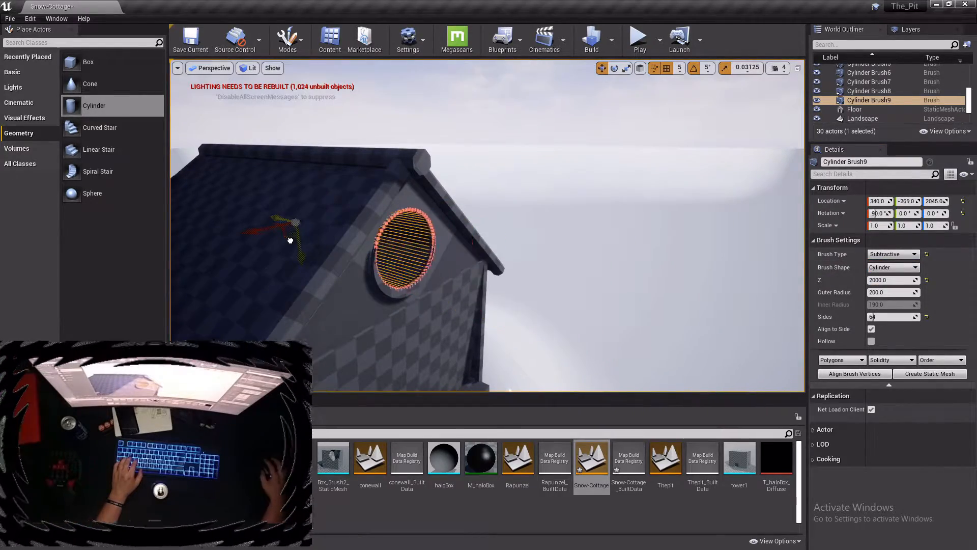
pyautogui.moveTo(290, 240)
pyautogui.mouseDown(button='right')
pyautogui.moveTo(216, 241)
pyautogui.moveTo(196, 226)
pyautogui.moveTo(185, 233)
pyautogui.moveTo(188, 254)
pyautogui.moveTo(189, 244)
pyautogui.mouseUp(button='right')
pyautogui.press('w')
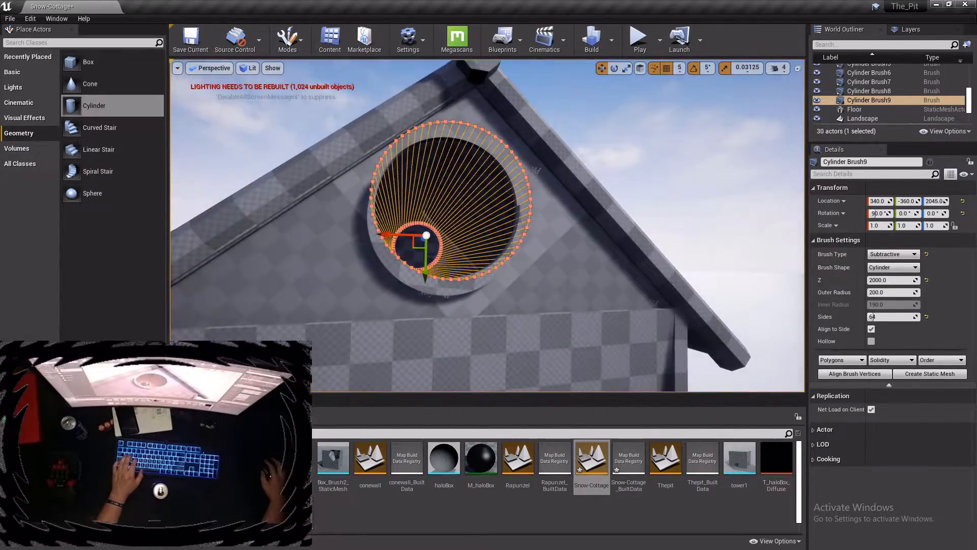
# Check the cut ring around the gable opening, then reselect the new subtractive cylinder and shift it to Y about -295
pyautogui.click(426, 278)
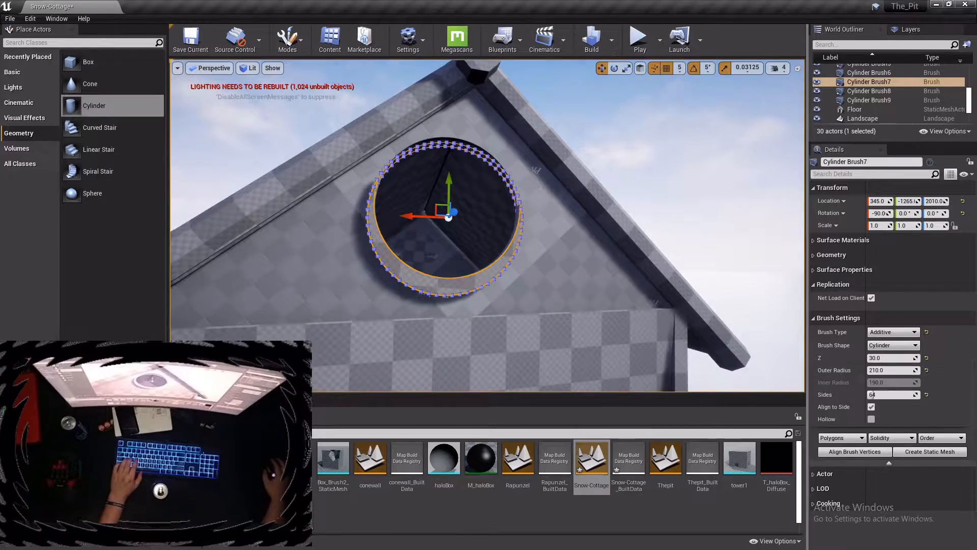
pyautogui.press('d')
pyautogui.moveTo(601, 265)
pyautogui.mouseDown(button='right')
pyautogui.moveTo(575, 273)
pyautogui.moveTo(595, 255)
pyautogui.mouseUp(button='right')
pyautogui.press('w')
pyautogui.press('a')
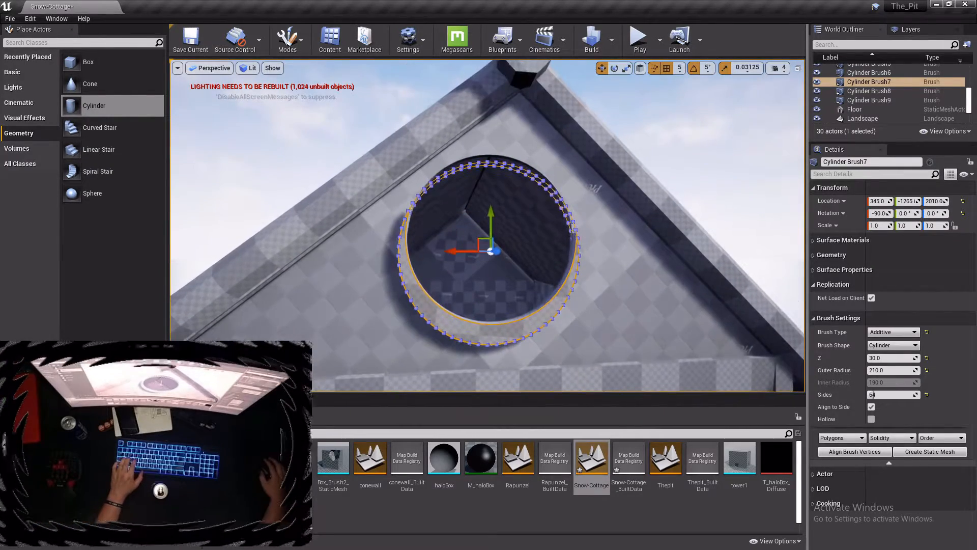
pyautogui.press('a')
pyautogui.moveTo(480, 253); pyautogui.dragTo(519, 253, button='right')
pyautogui.click(529, 238)
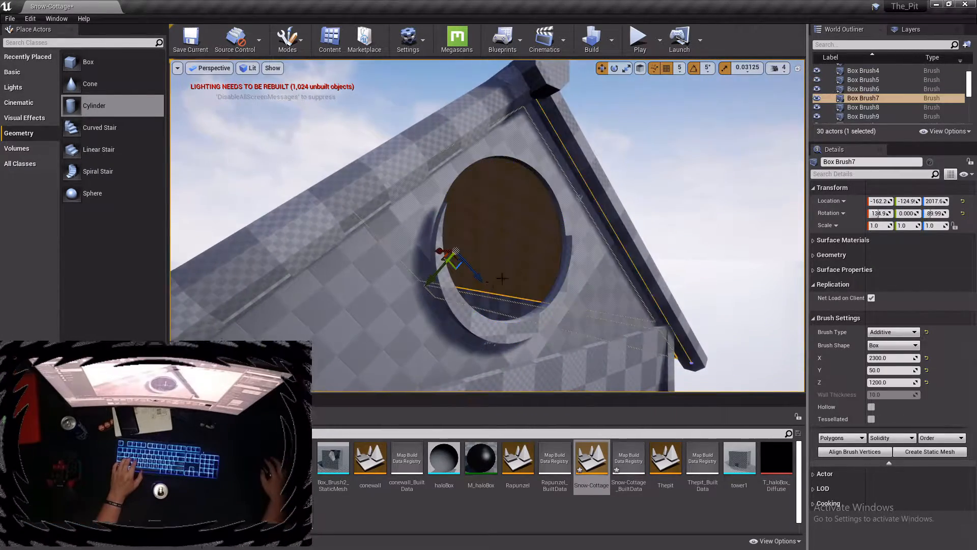
pyautogui.click(564, 244)
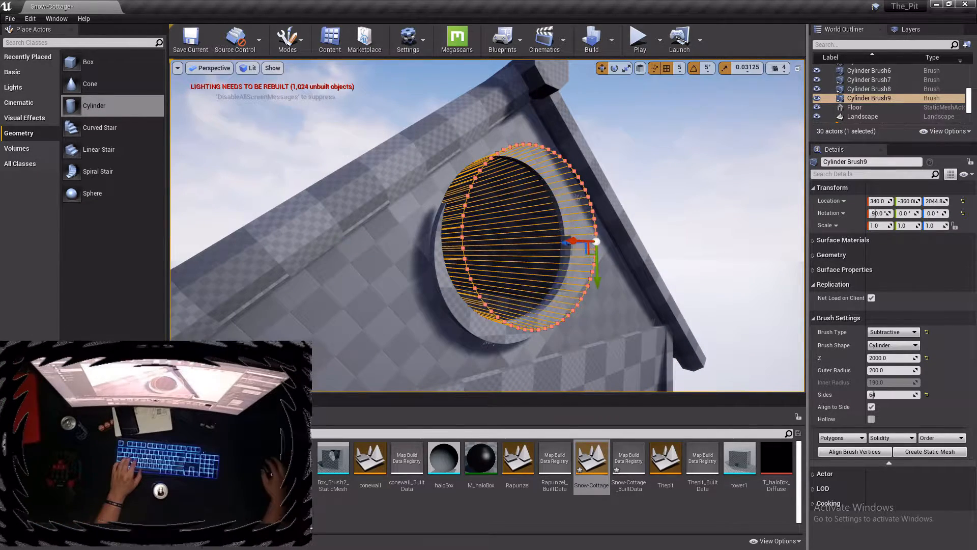
pyautogui.moveTo(563, 242); pyautogui.dragTo(593, 241, button='right')
pyautogui.press('a')
pyautogui.moveTo(532, 237); pyautogui.dragTo(513, 237)
# Lengthen the new subtractive cylinder by setting its Z size to 2500
pyautogui.press('d')
pyautogui.moveTo(513, 237)
pyautogui.mouseDown(button='right')
pyautogui.moveTo(453, 250)
pyautogui.moveTo(445, 224)
pyautogui.moveTo(326, 250)
pyautogui.moveTo(443, 260)
pyautogui.moveTo(475, 281)
pyautogui.mouseUp(button='right')
pyautogui.press('d')
pyautogui.press('e')
pyautogui.press('q')
pyautogui.press('w')
pyautogui.press('s')
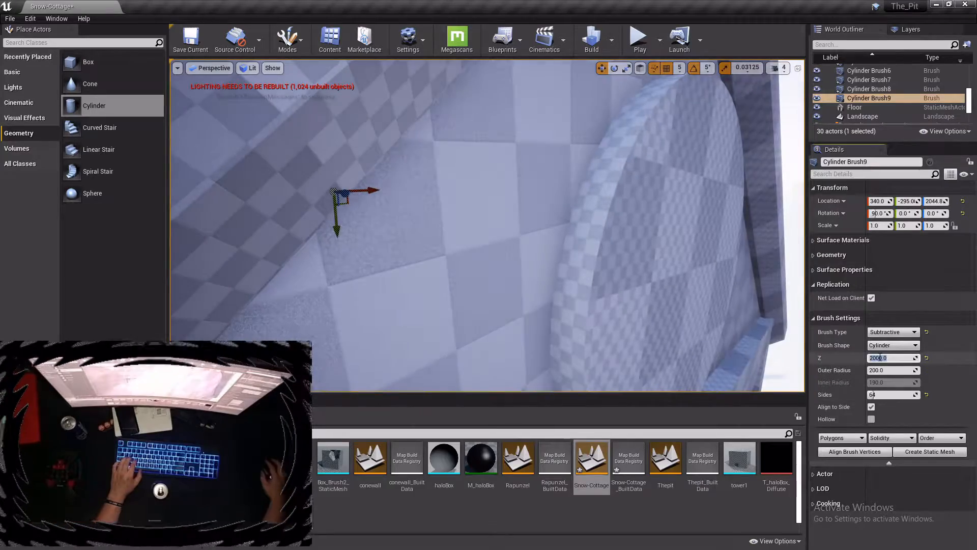
pyautogui.moveTo(723, 316)
pyautogui.mouseDown(button='right')
pyautogui.moveTo(632, 310)
pyautogui.moveTo(591, 295)
pyautogui.moveTo(480, 209)
pyautogui.moveTo(292, 209)
pyautogui.moveTo(756, 209)
pyautogui.mouseUp(button='right')
pyautogui.press('w')
pyautogui.press('s')
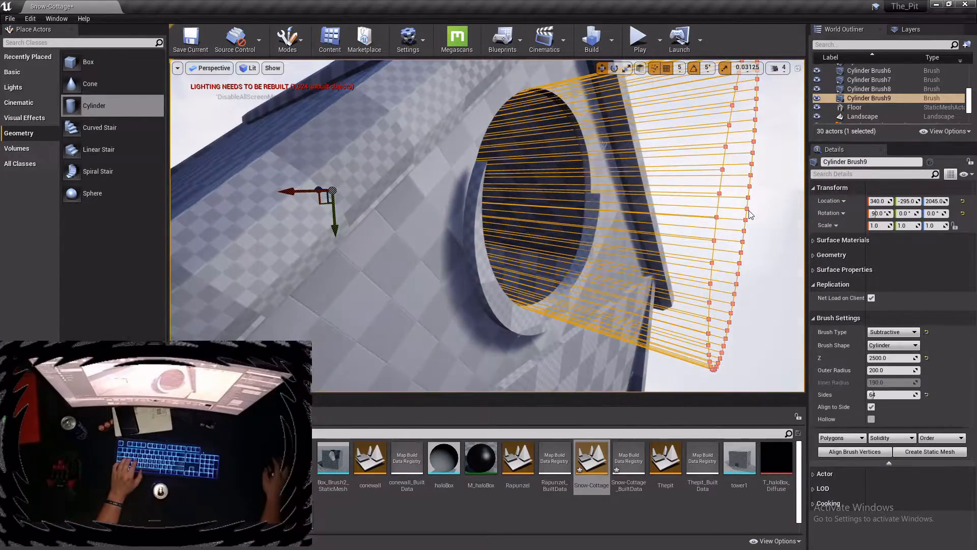
# Push the lengthened subtractive cylinder further through the house along its axis, to Y about -50
pyautogui.rightClick(747, 209)
pyautogui.moveTo(725, 206); pyautogui.dragTo(604, 217)
pyautogui.moveTo(590, 219); pyautogui.dragTo(471, 223, button='right')
pyautogui.press('d')
# Align the long subtractive cylinder with the round frame by moving it to X 345 and Z about 2005
pyautogui.click(533, 343)
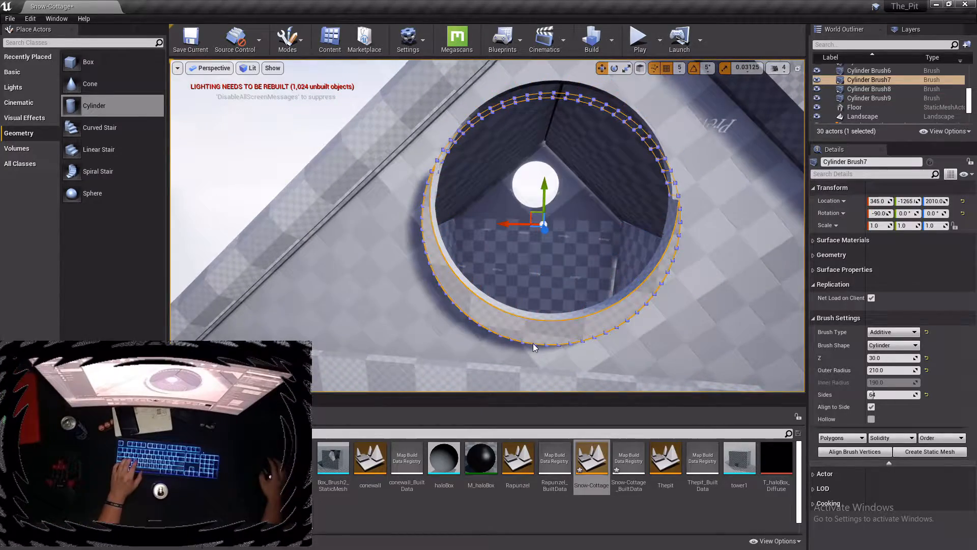
pyautogui.click(528, 205)
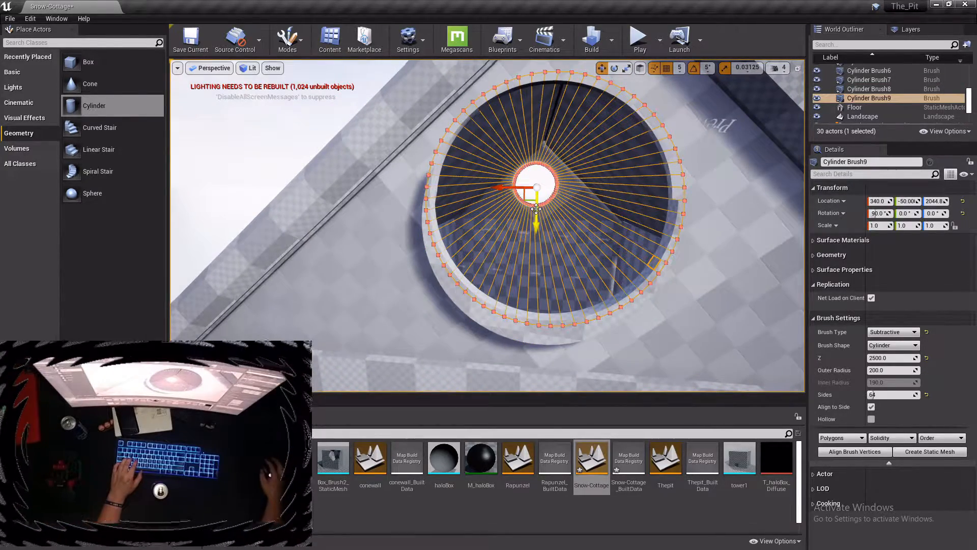
pyautogui.moveTo(536, 208)
pyautogui.mouseDown()
pyautogui.moveTo(535, 218)
pyautogui.moveTo(501, 193)
pyautogui.mouseUp()
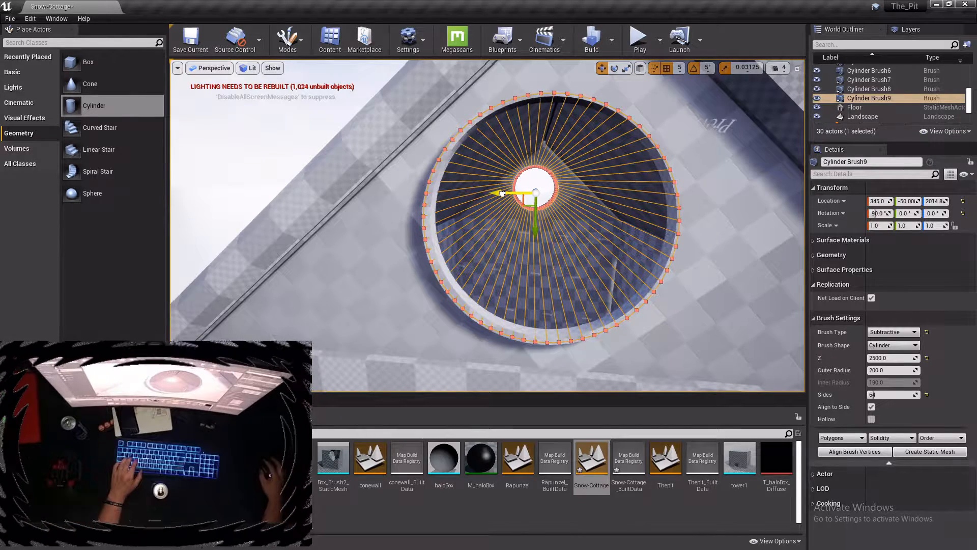
pyautogui.moveTo(536, 223); pyautogui.dragTo(536, 226)
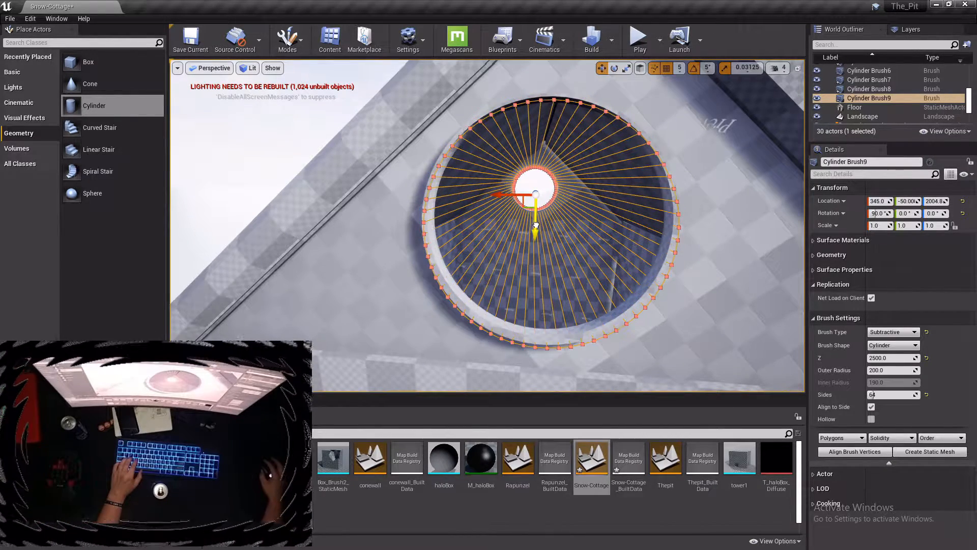
# Set the position grid snap to 1 and raise the long subtractive cylinder to Z about 2011 to centre it in the frame
pyautogui.moveTo(536, 226); pyautogui.dragTo(490, 233, button='right')
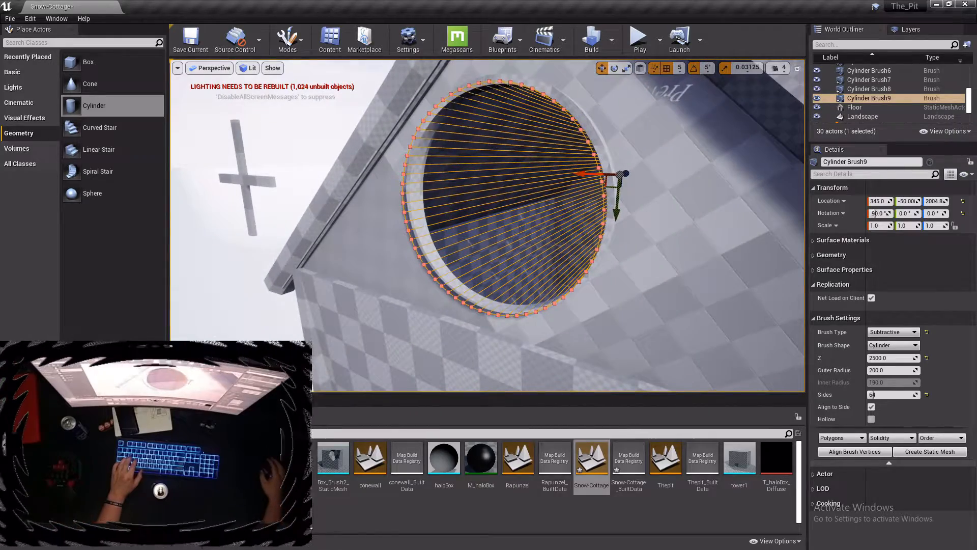
pyautogui.moveTo(642, 232); pyautogui.dragTo(639, 230, button='right')
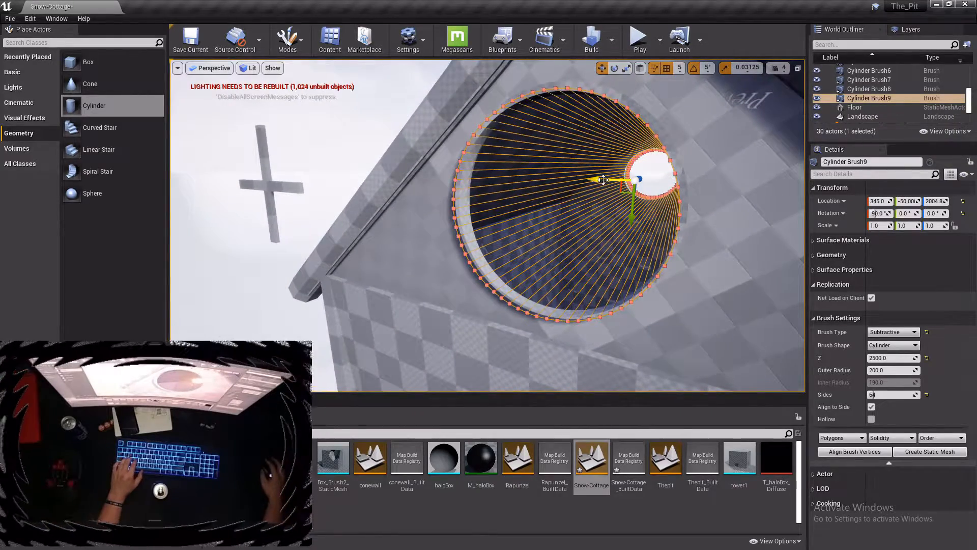
pyautogui.moveTo(603, 180); pyautogui.dragTo(578, 181, button='right')
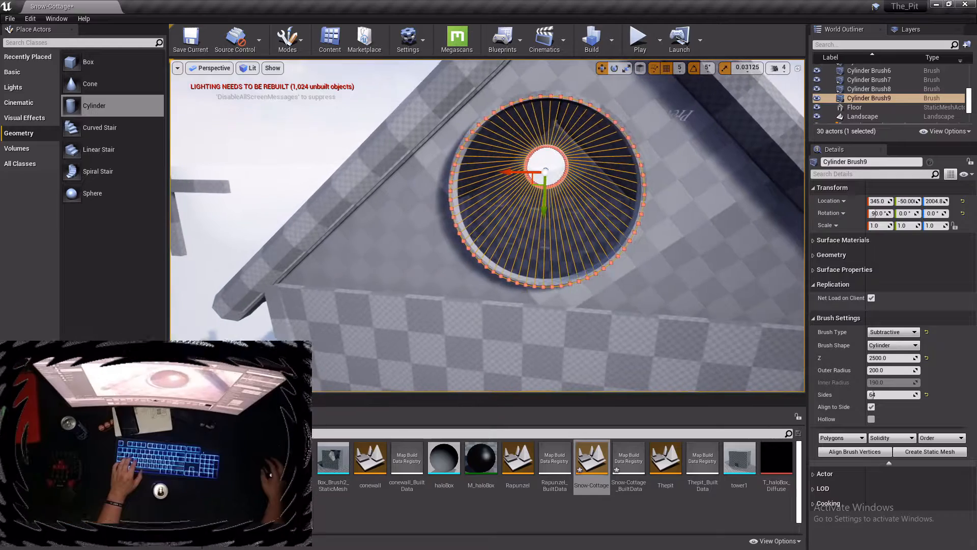
pyautogui.click(708, 68)
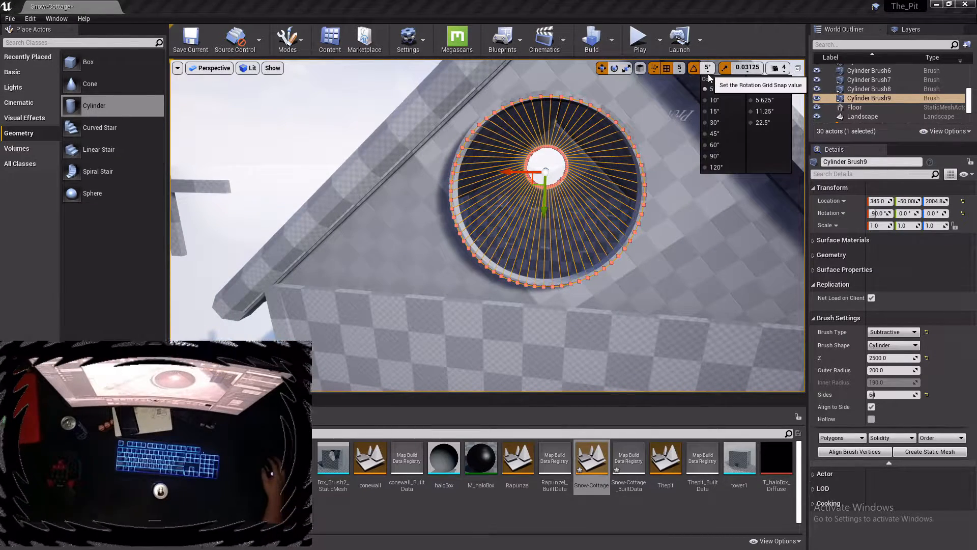
pyautogui.click(679, 68)
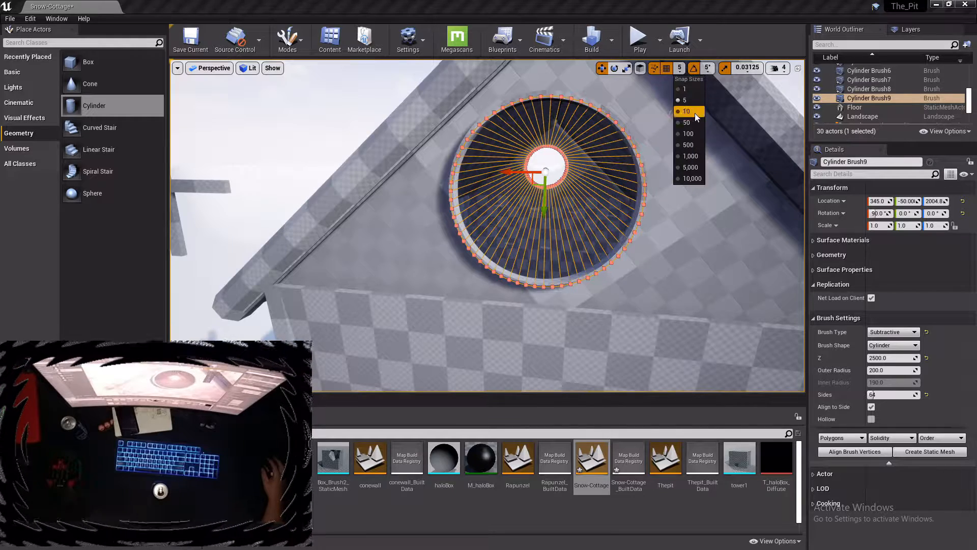
pyautogui.click(681, 88)
pyautogui.moveTo(545, 209); pyautogui.dragTo(544, 206)
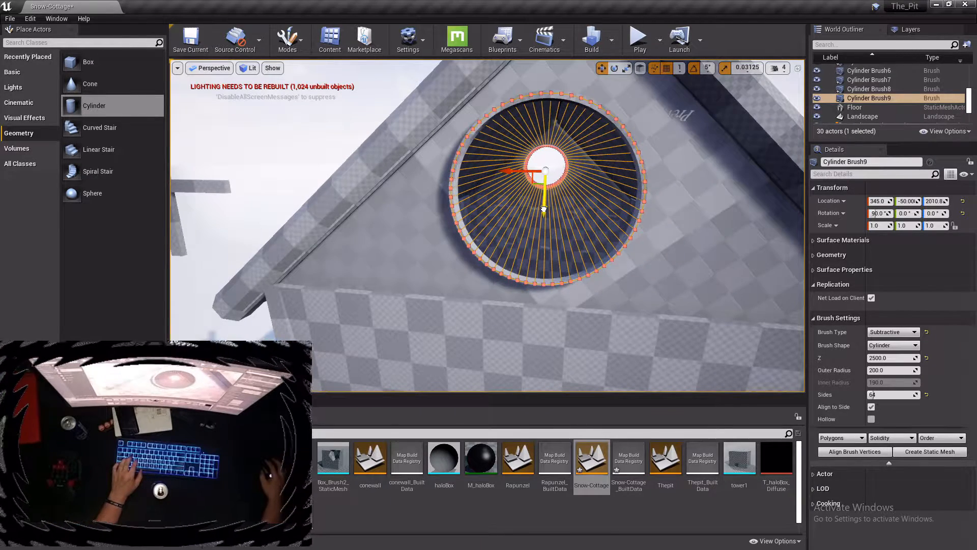
# Shift the long subtractive cylinder along X to about 343 to centre it in the round frame
pyautogui.moveTo(544, 206); pyautogui.dragTo(541, 178, button='right')
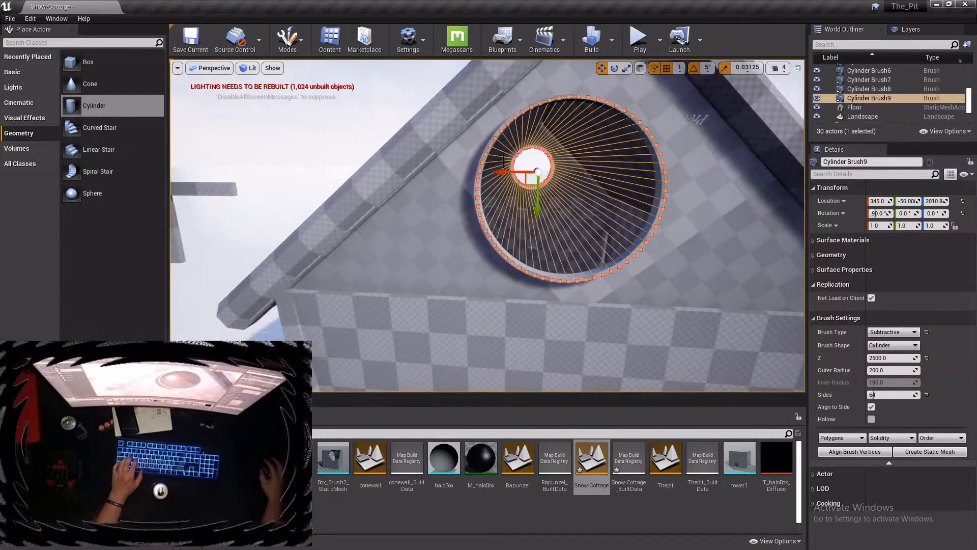
pyautogui.moveTo(505, 171); pyautogui.dragTo(503, 171)
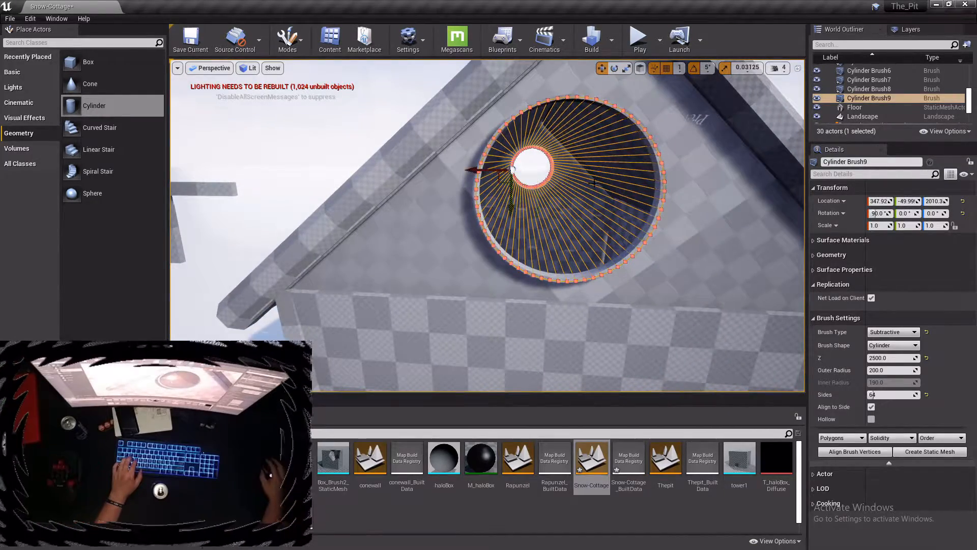
pyautogui.moveTo(502, 172)
pyautogui.mouseDown(button='right')
pyautogui.moveTo(479, 193)
pyautogui.moveTo(466, 189)
pyautogui.moveTo(532, 188)
pyautogui.moveTo(483, 200)
pyautogui.mouseUp(button='right')
pyautogui.click(470, 200)
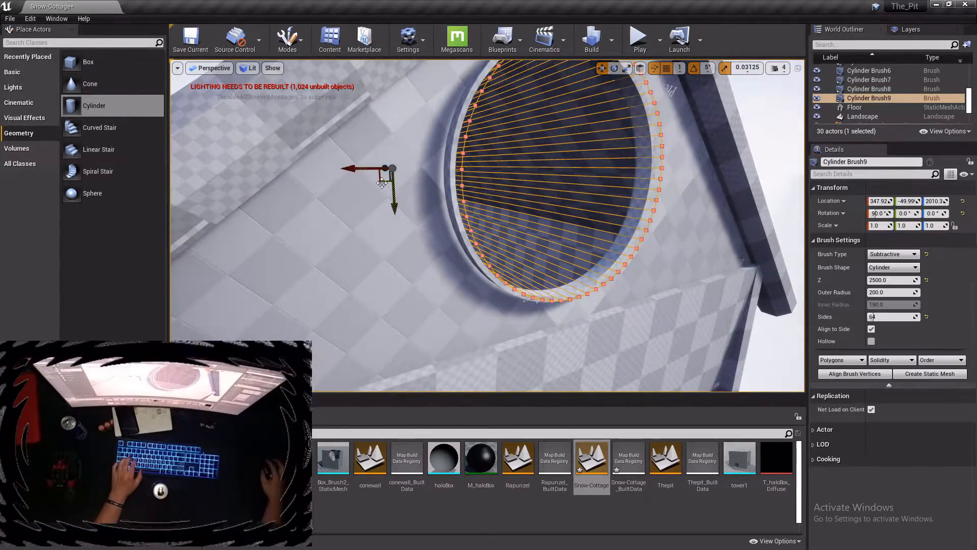
pyautogui.moveTo(361, 169); pyautogui.dragTo(363, 169)
pyautogui.press('d')
pyautogui.moveTo(364, 168); pyautogui.dragTo(410, 151, button='right')
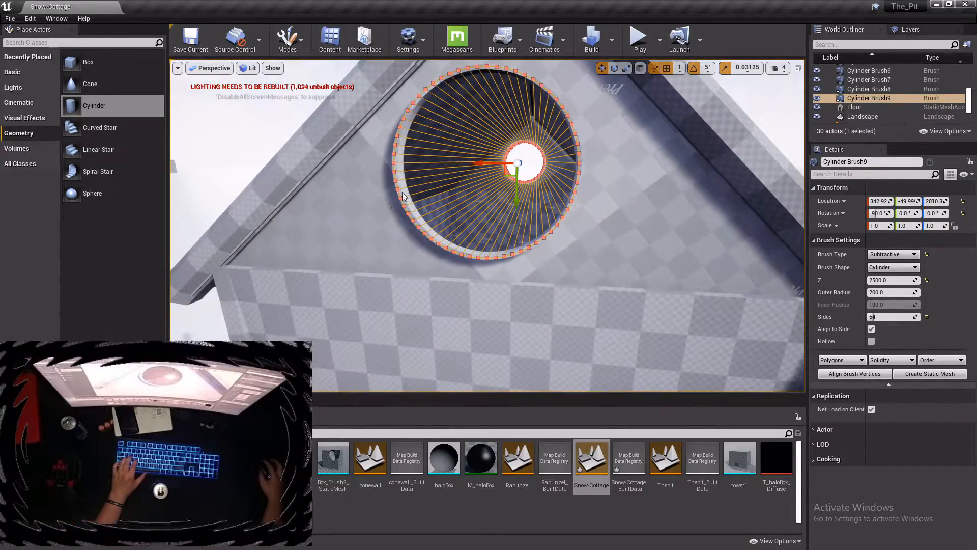
# Set the outer radius of the front window's additive frame cylinder to 225
pyautogui.moveTo(403, 196); pyautogui.dragTo(447, 175, button='right')
pyautogui.click(446, 179)
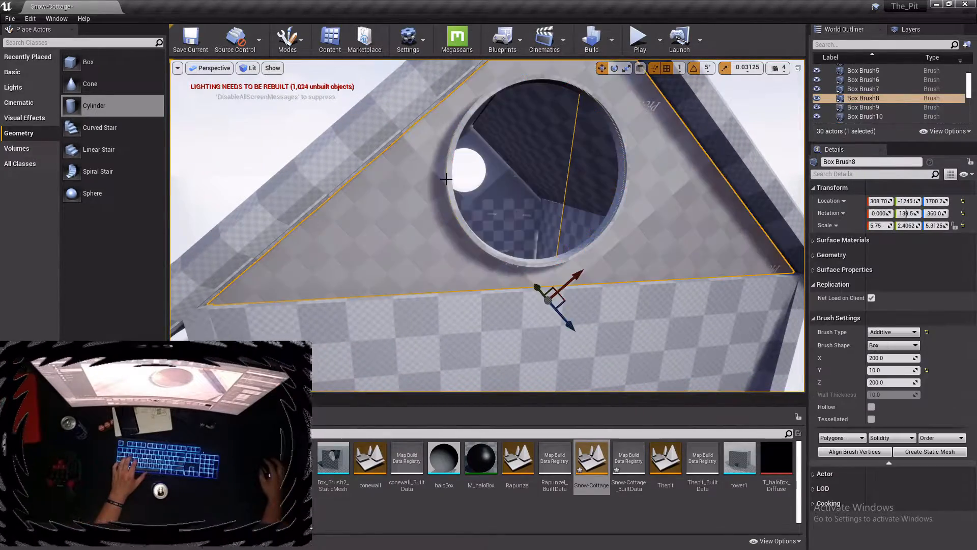
pyautogui.click(445, 179)
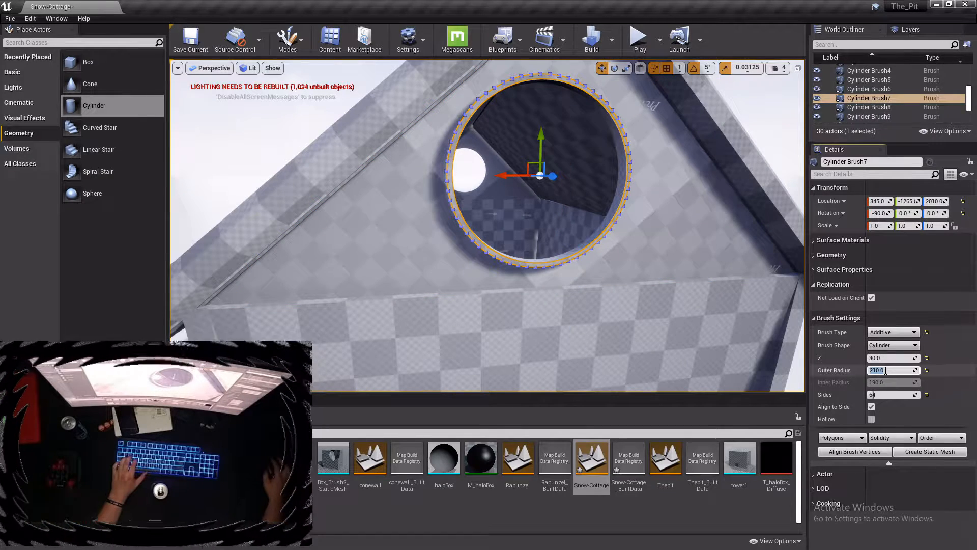
pyautogui.click(886, 371)
pyautogui.write('225')
pyautogui.press('Return')
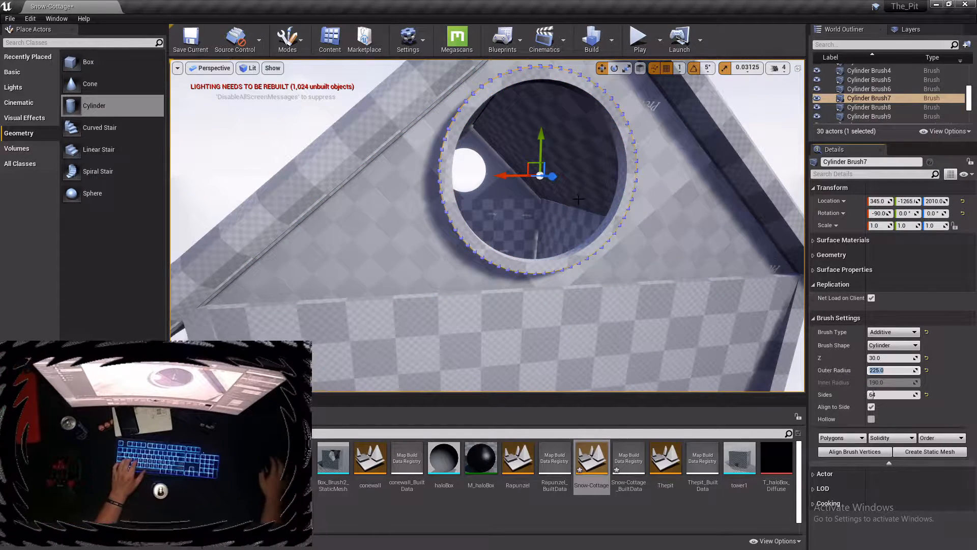
# Set the rear window's additive frame cylinder to an outer radius of 225 and lower it to Z about 2006
pyautogui.moveTo(488, 225); pyautogui.dragTo(645, 223, button='right')
pyautogui.press('a')
pyautogui.press('w')
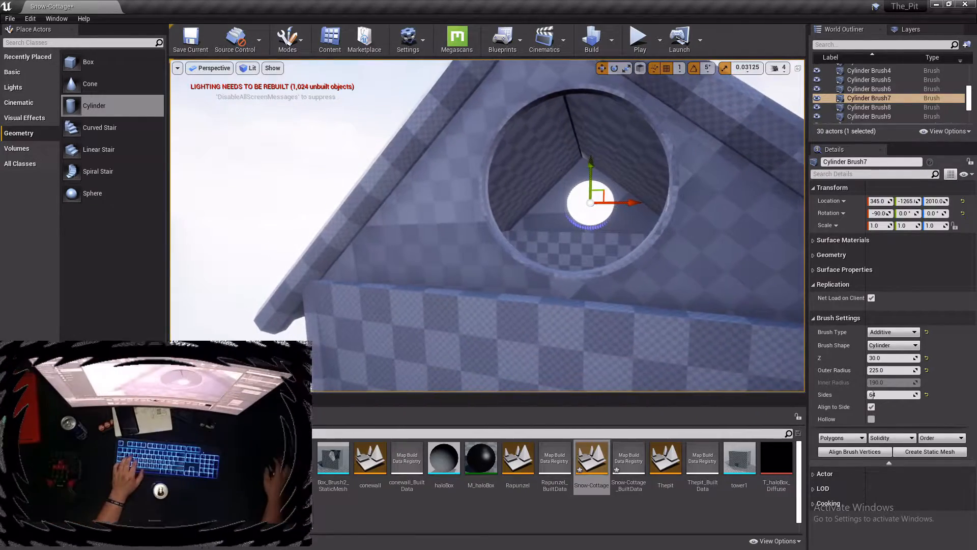
pyautogui.click(677, 175)
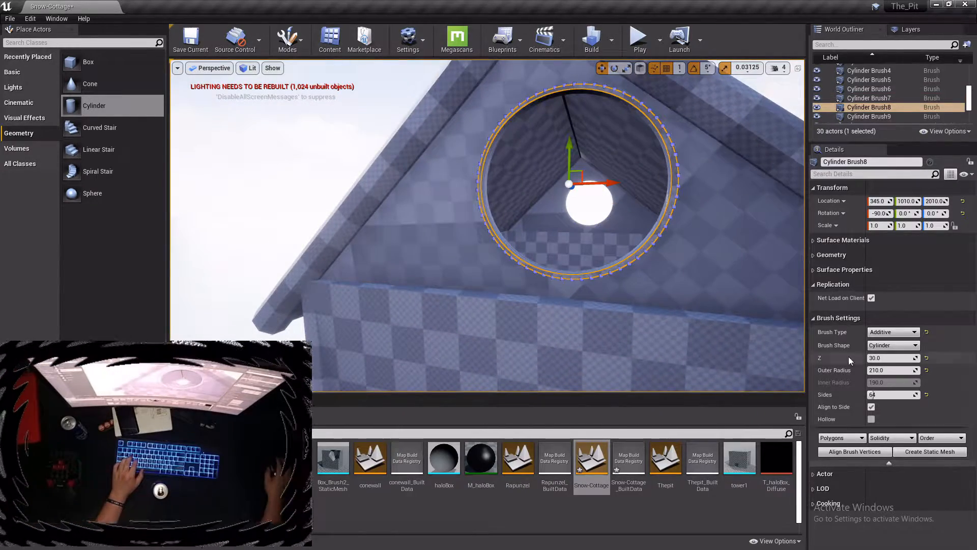
pyautogui.click(883, 370)
pyautogui.write('225')
pyautogui.press('Return')
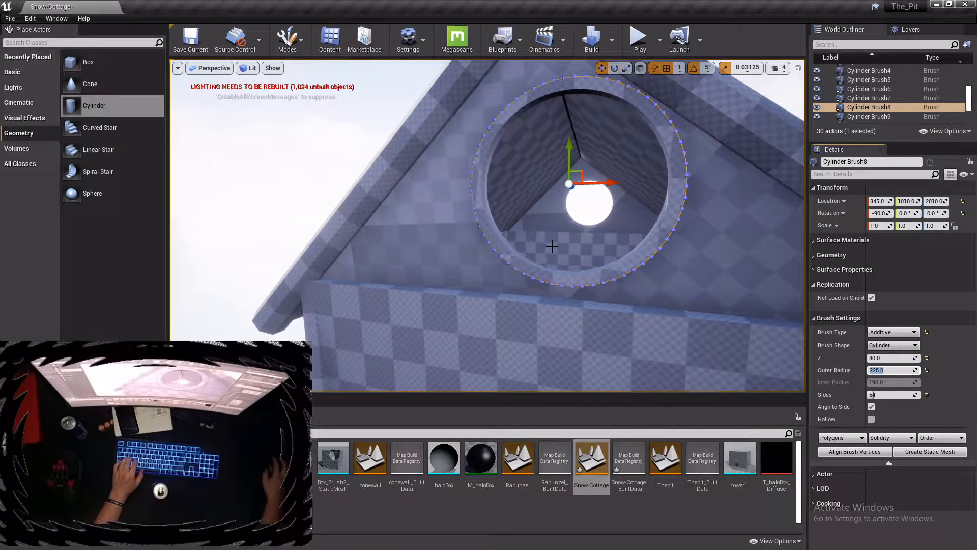
pyautogui.moveTo(569, 146); pyautogui.dragTo(569, 149)
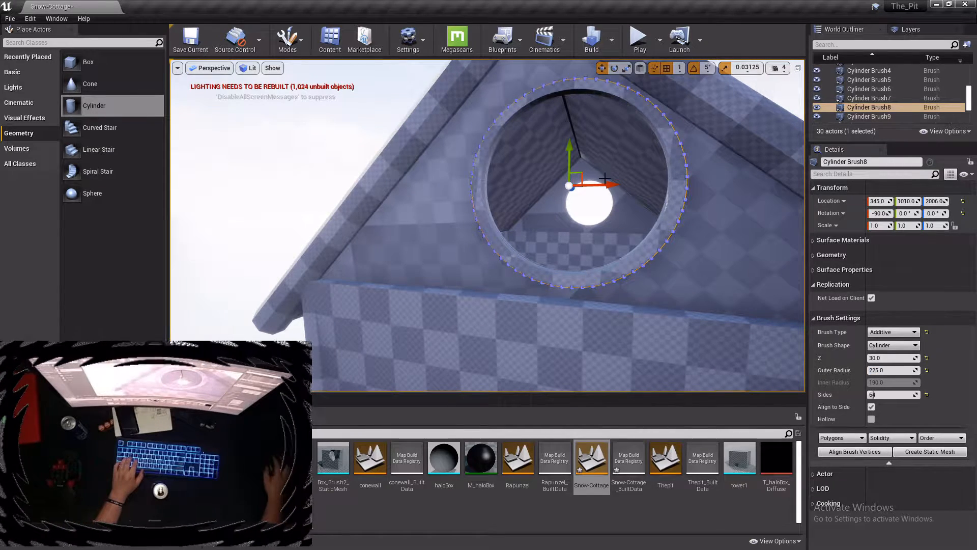
pyautogui.moveTo(608, 186); pyautogui.dragTo(607, 185)
# Try to move the loose horizontal crossbar beside the house into the front round window at X about 331
pyautogui.moveTo(625, 264)
pyautogui.mouseDown(button='right')
pyautogui.moveTo(356, 265)
pyautogui.moveTo(315, 257)
pyautogui.moveTo(323, 213)
pyautogui.mouseUp(button='right')
pyautogui.click(321, 214)
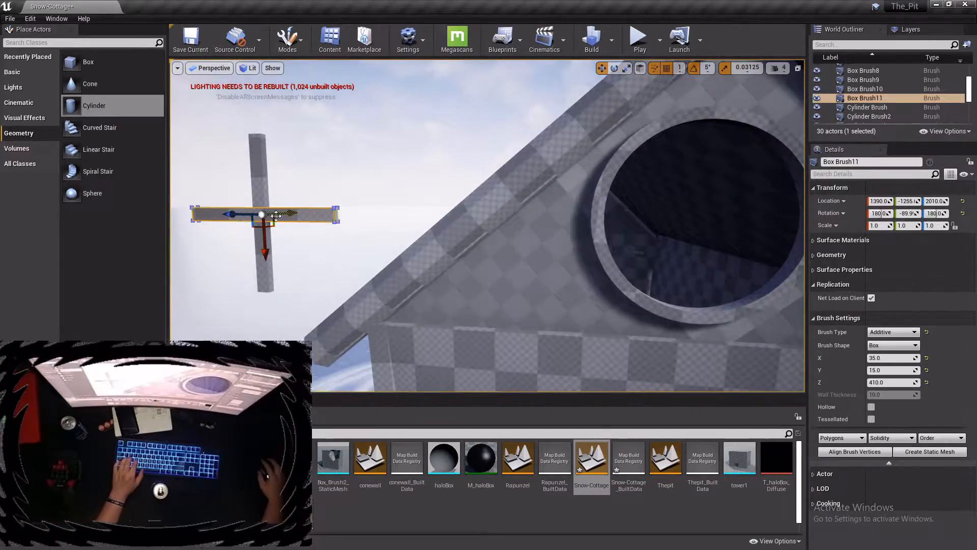
pyautogui.moveTo(229, 214); pyautogui.dragTo(654, 234)
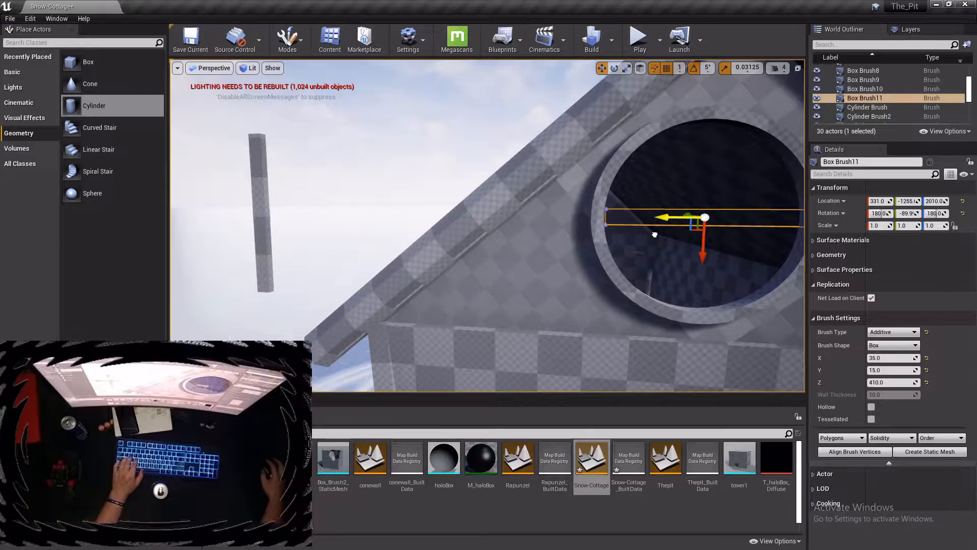
pyautogui.click(655, 234)
pyautogui.moveTo(747, 278)
pyautogui.mouseDown(button='right')
pyautogui.moveTo(682, 269)
pyautogui.moveTo(764, 275)
pyautogui.moveTo(677, 283)
pyautogui.moveTo(722, 285)
pyautogui.mouseUp(button='right')
pyautogui.hotkey('ctrl', 'z')
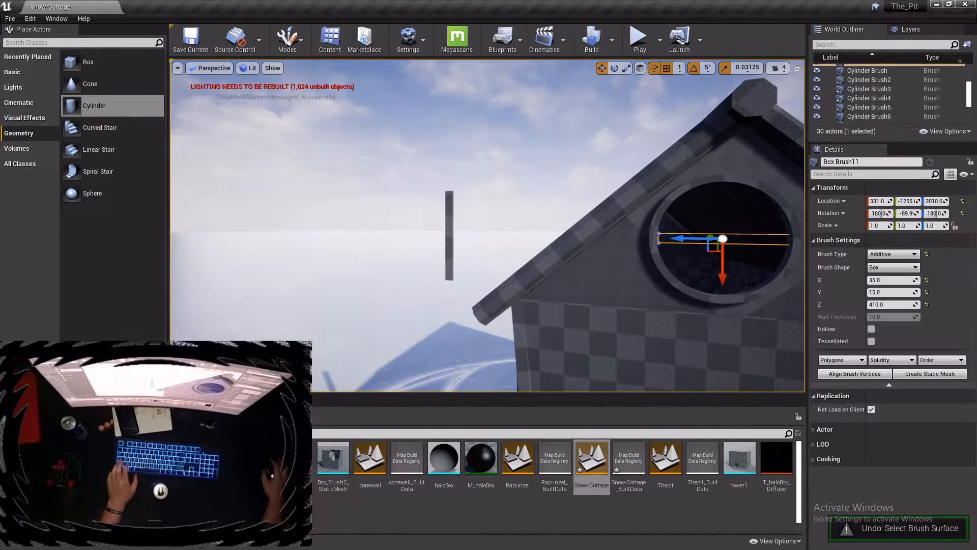
pyautogui.moveTo(695, 239); pyautogui.dragTo(419, 246)
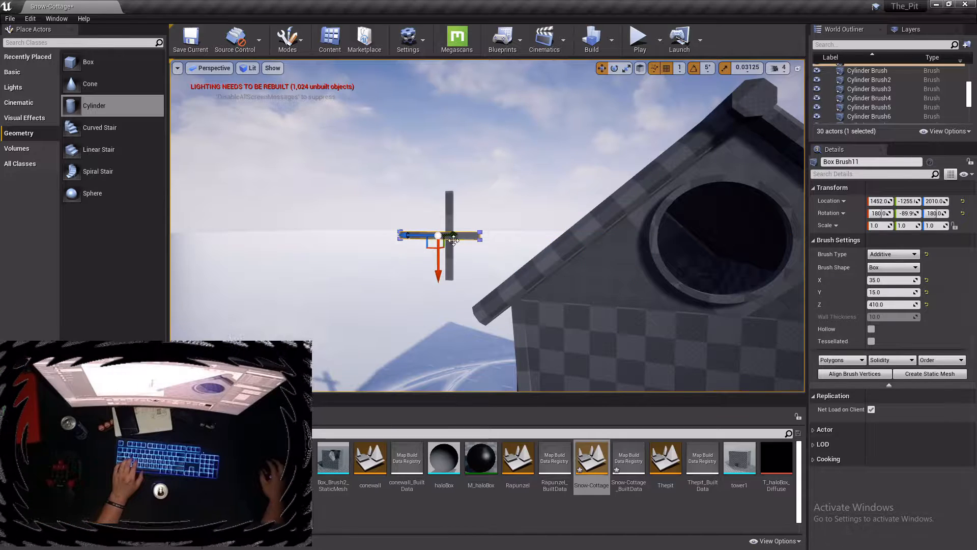
# Delete both loose crossbars floating beside the house
pyautogui.press('e')
pyautogui.press('Delete')
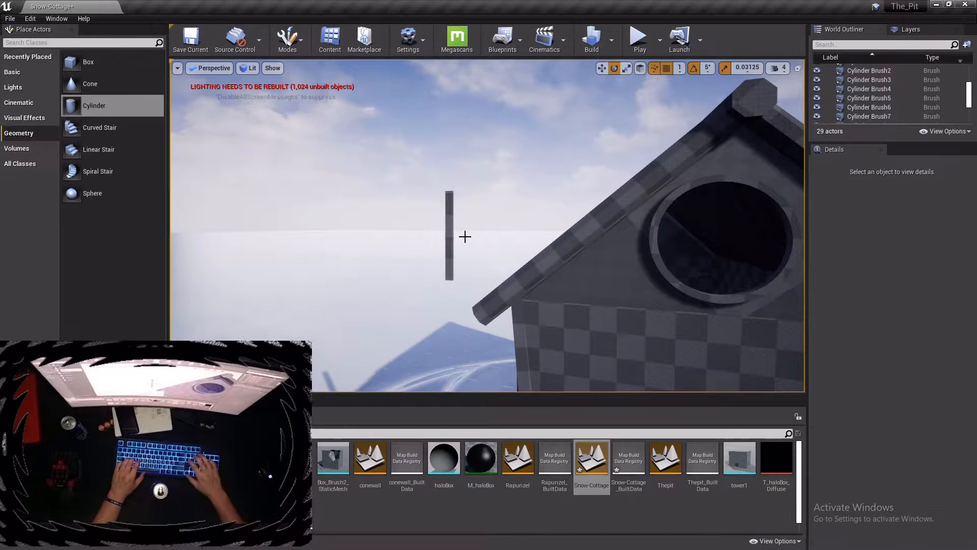
pyautogui.click(450, 241)
pyautogui.press('Delete')
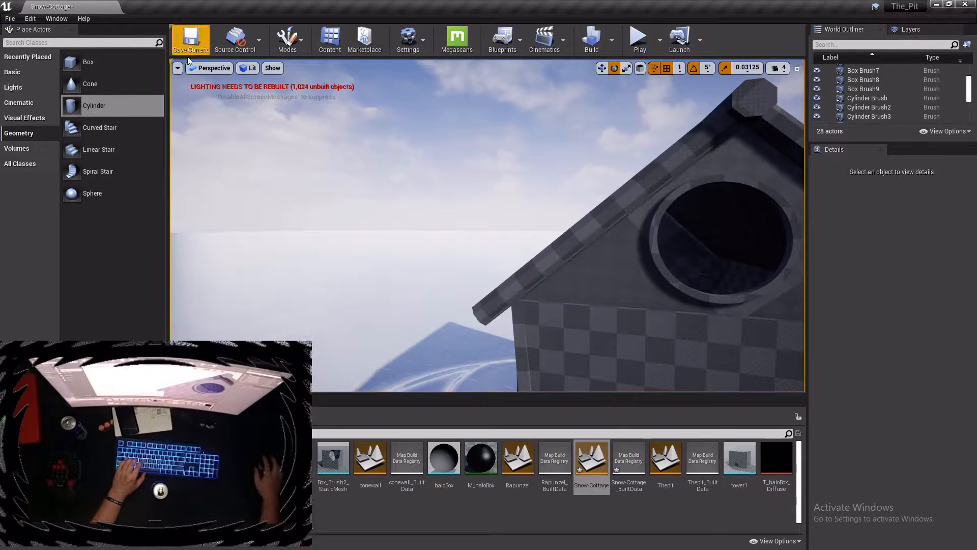
# Add a new additive box brush and move it in front of the front gable to about X 64, Y -1399, Z 1991
pyautogui.click(74, 62)
pyautogui.moveTo(74, 62); pyautogui.dragTo(487, 237)
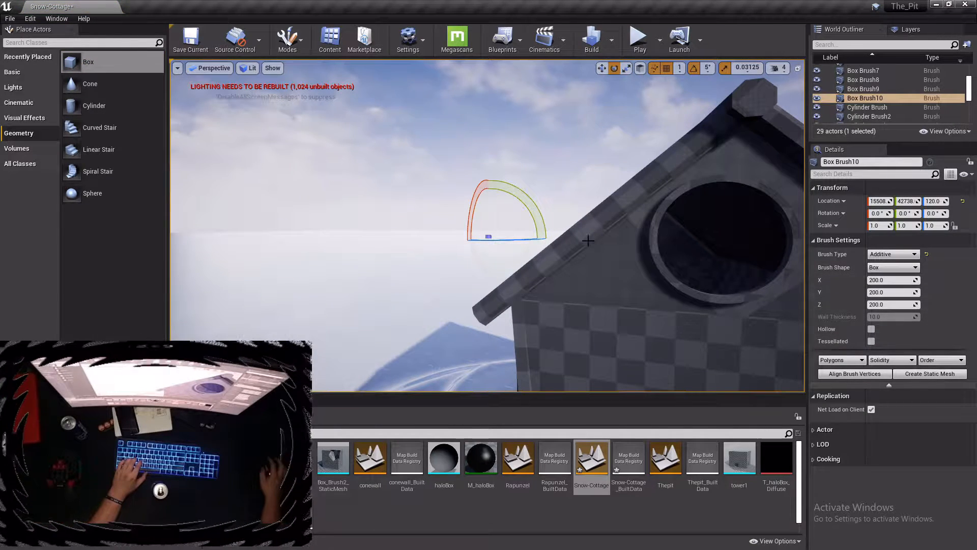
pyautogui.moveTo(487, 236)
pyautogui.mouseDown(button='right')
pyautogui.moveTo(487, 290)
pyautogui.moveTo(487, 280)
pyautogui.mouseUp(button='right')
pyautogui.press('e')
pyautogui.press('r')
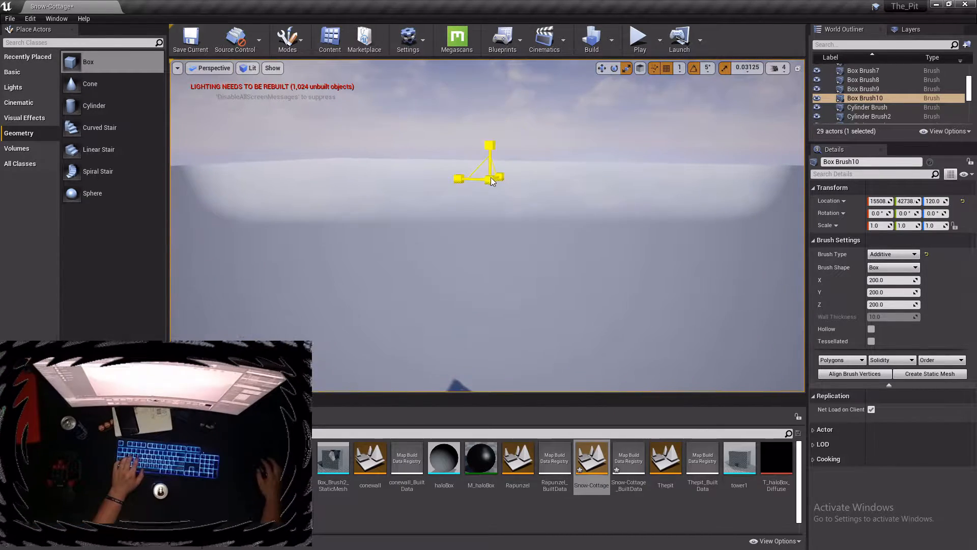
pyautogui.press('w')
pyautogui.moveTo(490, 180)
pyautogui.mouseDown()
pyautogui.moveTo(618, 303)
pyautogui.moveTo(609, 277)
pyautogui.moveTo(710, 297)
pyautogui.moveTo(620, 320)
pyautogui.moveTo(619, 330)
pyautogui.moveTo(623, 316)
pyautogui.mouseUp()
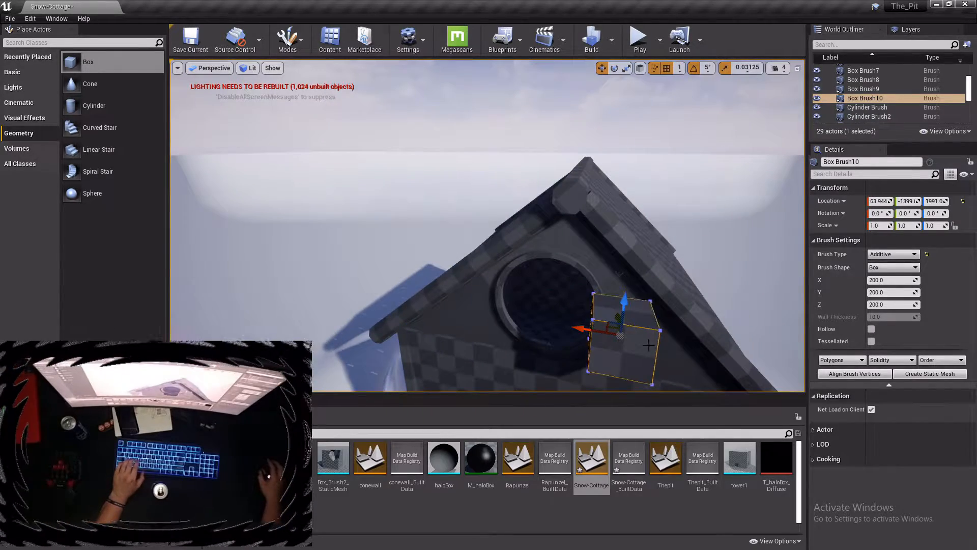
# Resize the new box brush into a thin vertical bar with X 25, Y 25 and Z 415
pyautogui.moveTo(649, 345)
pyautogui.mouseDown(button='right')
pyautogui.moveTo(629, 376)
pyautogui.moveTo(638, 377)
pyautogui.moveTo(689, 325)
pyautogui.moveTo(684, 379)
pyautogui.moveTo(672, 336)
pyautogui.moveTo(654, 333)
pyautogui.mouseUp(button='right')
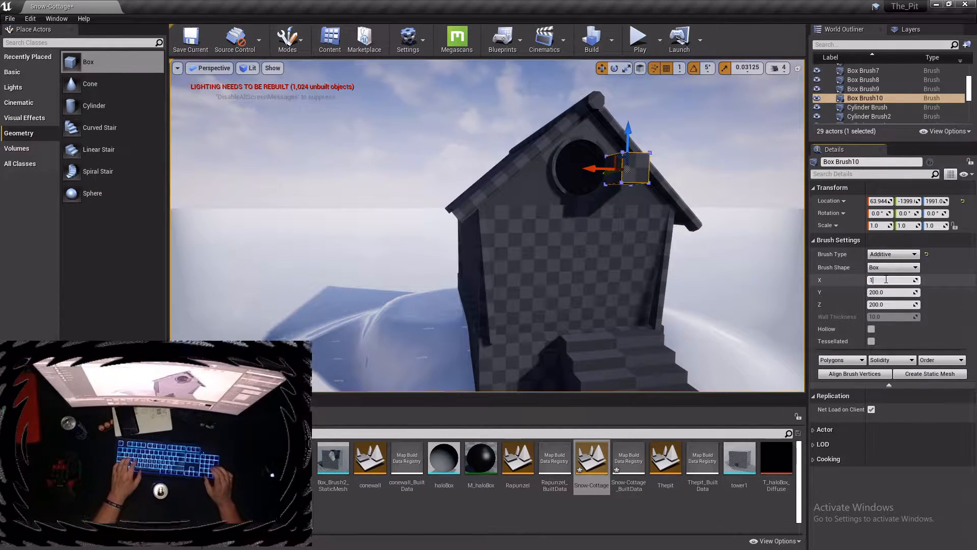
pyautogui.press('Tab')
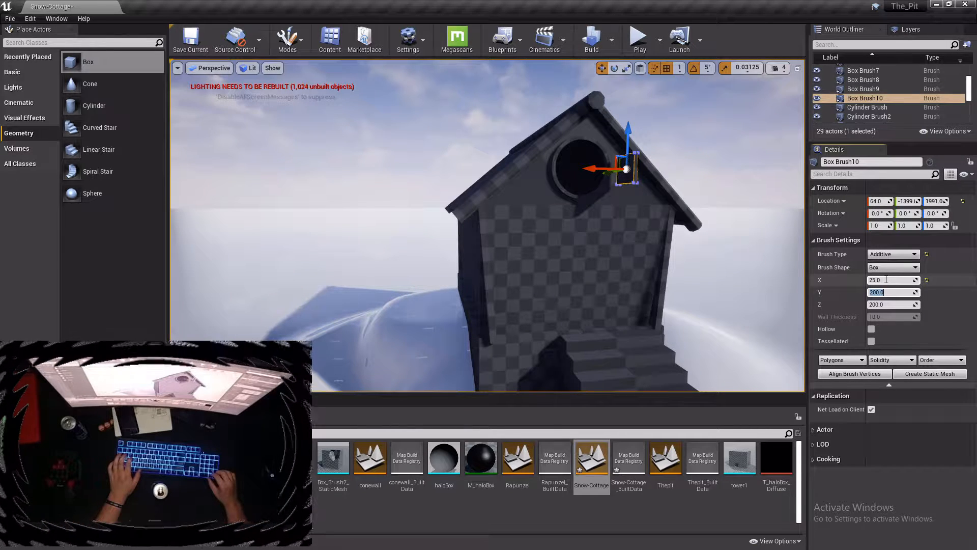
pyautogui.write('250')
pyautogui.press('Tab')
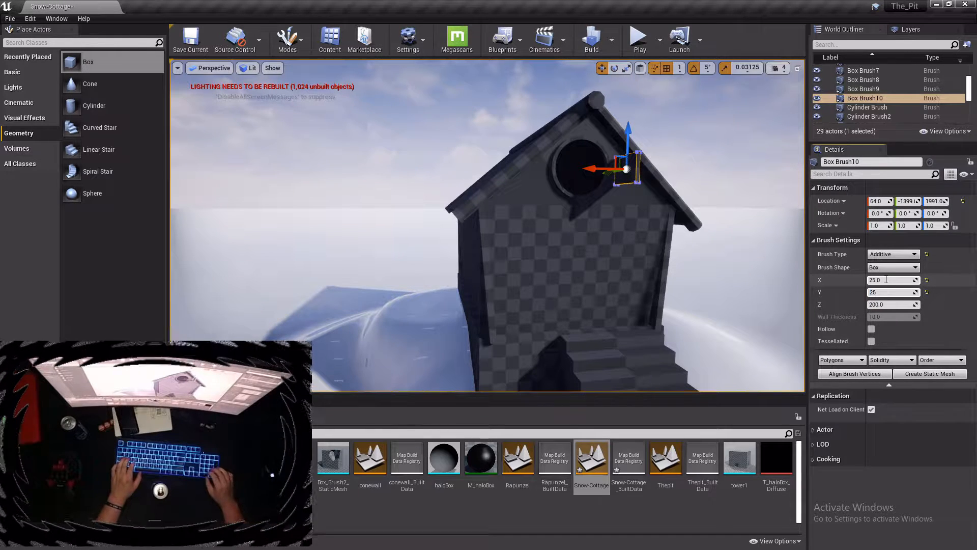
pyautogui.press('Tab')
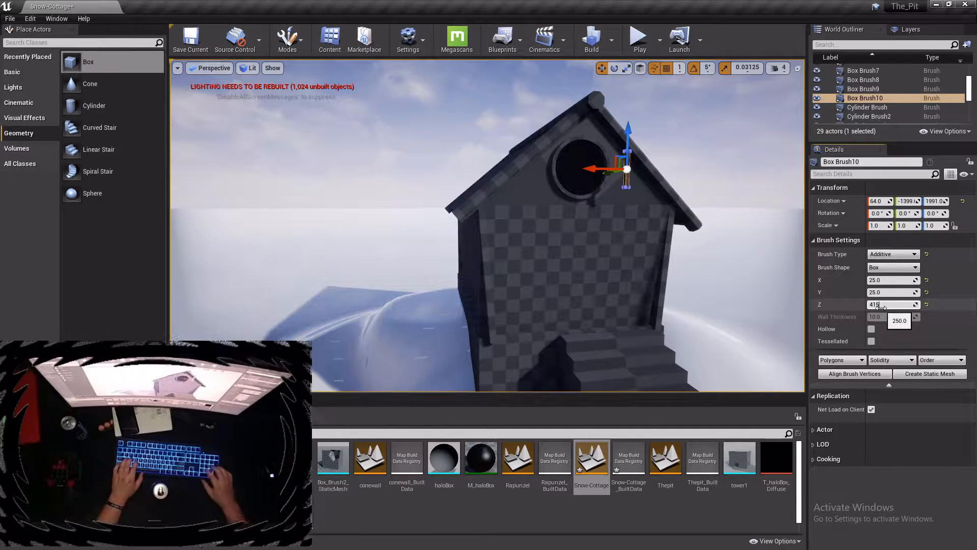
pyautogui.press('Return')
# Slide the vertical bar sideways to X 355 in line with the front round window
pyautogui.press('f')
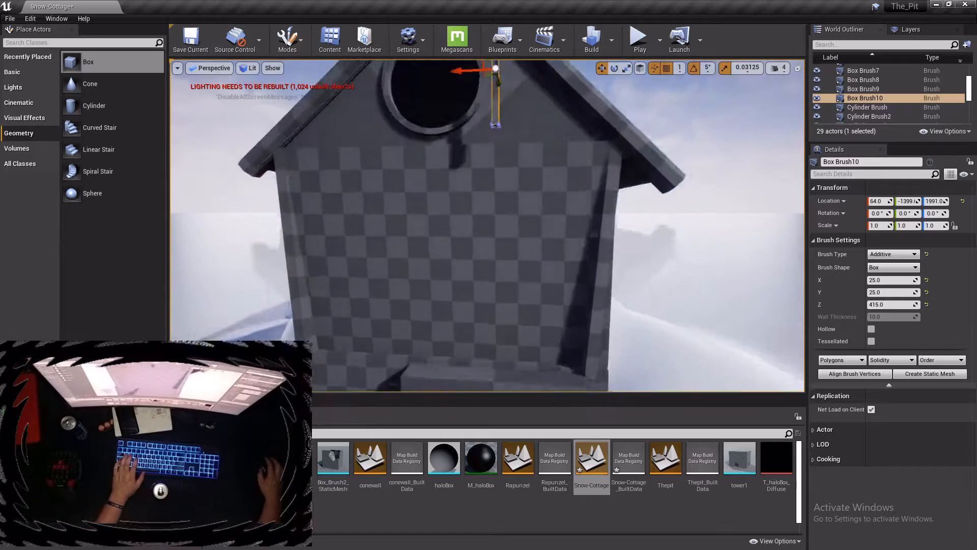
pyautogui.moveTo(463, 220)
pyautogui.mouseDown()
pyautogui.moveTo(370, 220)
pyautogui.moveTo(432, 218)
pyautogui.mouseUp()
pyautogui.press('f')
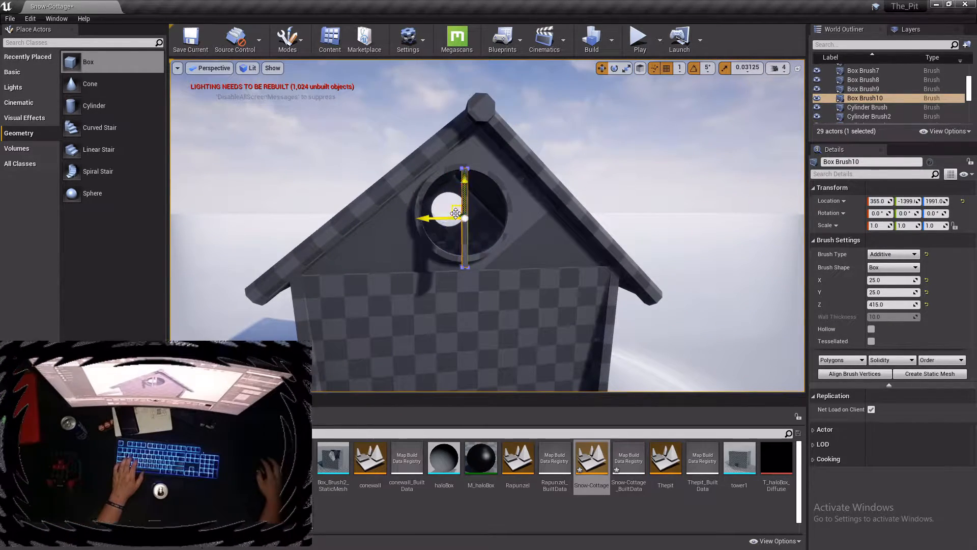
# Push the vertical bar back into the front round frame, to Y about -1267
pyautogui.press('a')
pyautogui.moveTo(438, 226); pyautogui.dragTo(554, 231, button='right')
pyautogui.moveTo(585, 230); pyautogui.dragTo(562, 224)
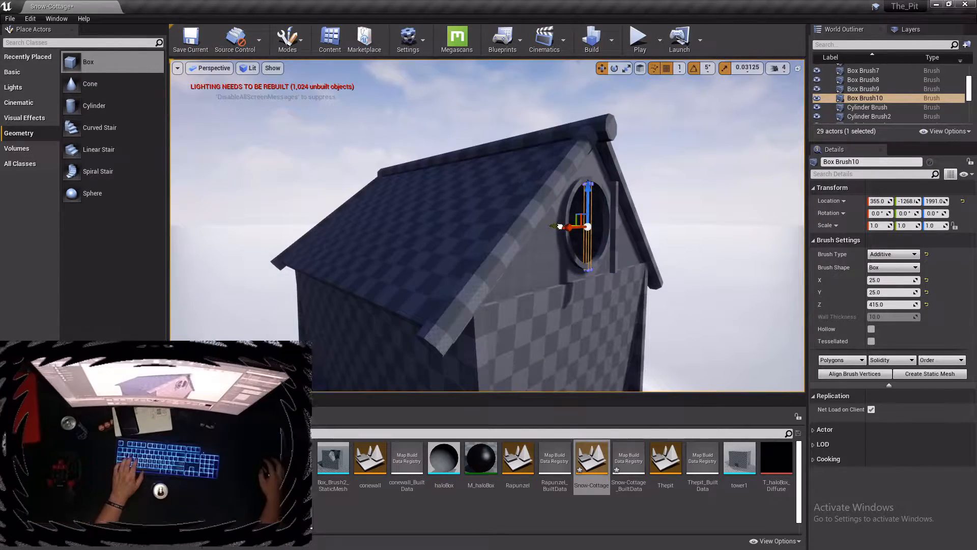
pyautogui.press('w')
pyautogui.moveTo(560, 227)
pyautogui.mouseDown(button='right')
pyautogui.moveTo(534, 227)
pyautogui.moveTo(570, 227)
pyautogui.mouseUp(button='right')
pyautogui.press('d')
pyautogui.press('a')
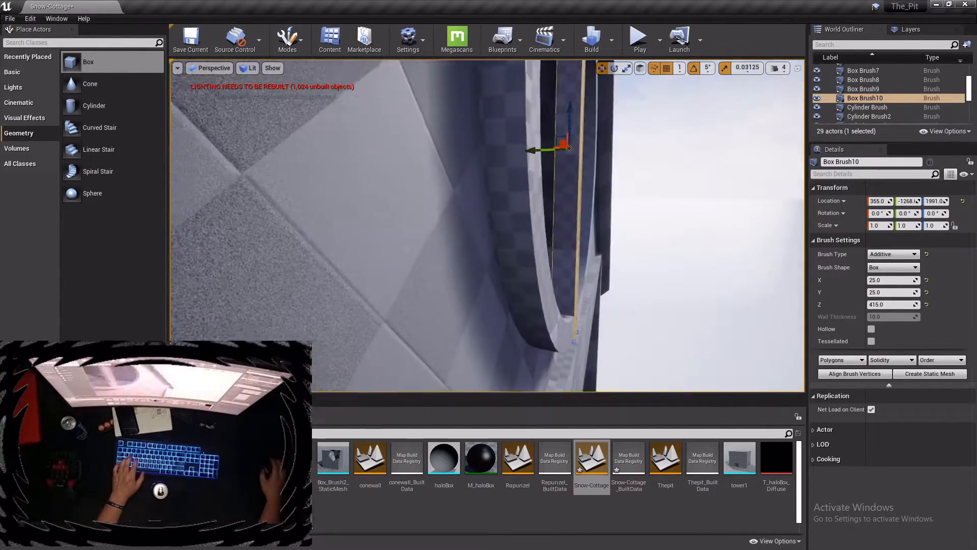
pyautogui.moveTo(549, 165); pyautogui.dragTo(553, 165, button='right')
pyautogui.keyDown('shift'); pyautogui.moveTo(542, 150); pyautogui.dragTo(539, 150); pyautogui.keyUp('shift')
# Set the position grid snap to 5 and duplicate the vertical bar to the rear round window at Y about 993
pyautogui.click(680, 68)
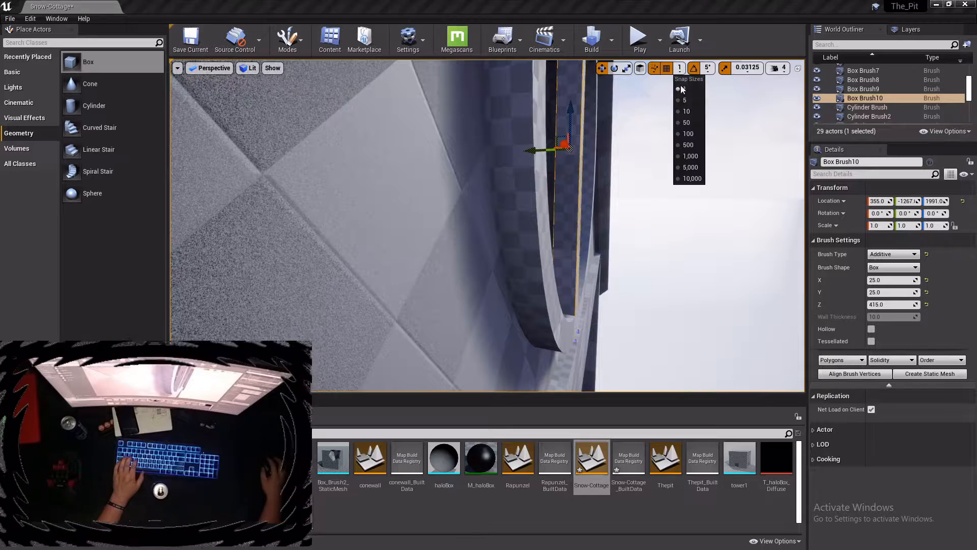
pyautogui.click(683, 94)
pyautogui.press('f')
pyautogui.press('e')
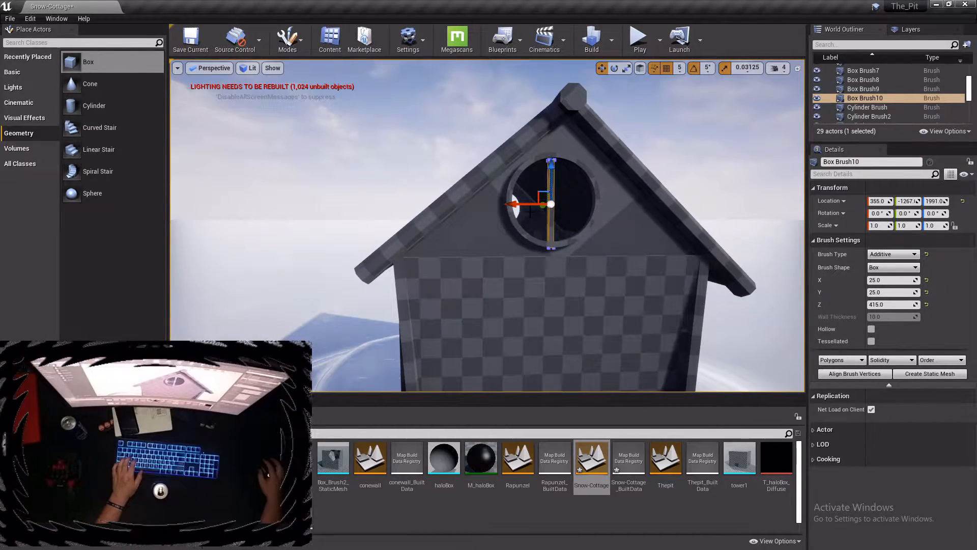
pyautogui.press('w')
pyautogui.moveTo(487, 225); pyautogui.dragTo(723, 221, button='right')
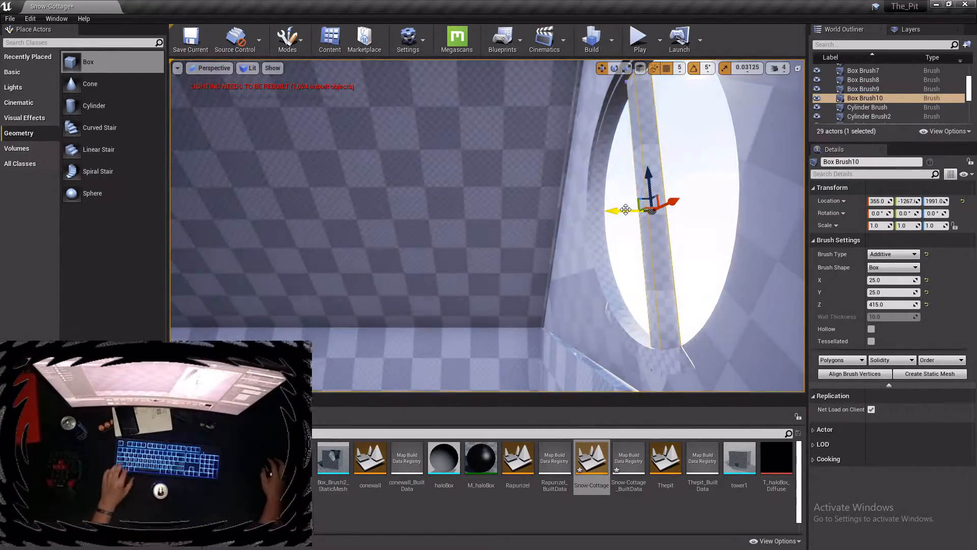
pyautogui.keyDown('alt'); pyautogui.keyDown('shift'); pyautogui.moveTo(619, 211); pyautogui.dragTo(491, 210); pyautogui.keyUp('shift'); pyautogui.keyUp('alt')
pyautogui.keyDown('alt'); pyautogui.keyDown('shift'); pyautogui.moveTo(651, 211); pyautogui.dragTo(651, 211); pyautogui.keyUp('shift'); pyautogui.keyUp('alt')
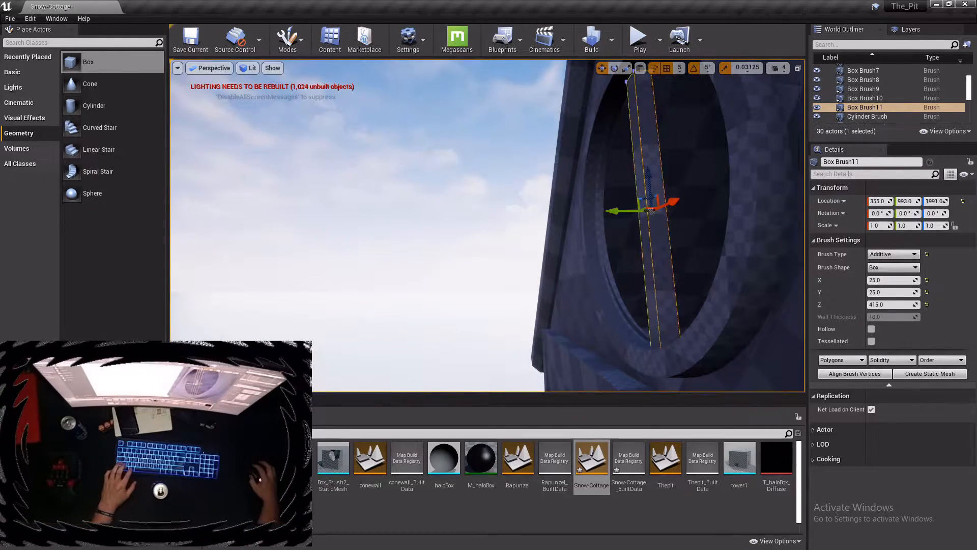
# Move the duplicated bar outward to Y 1008 and raise it to Z 2001 inside the rear round frame
pyautogui.moveTo(591, 356)
pyautogui.mouseDown(button='right')
pyautogui.moveTo(648, 305)
pyautogui.moveTo(736, 332)
pyautogui.mouseUp(button='right')
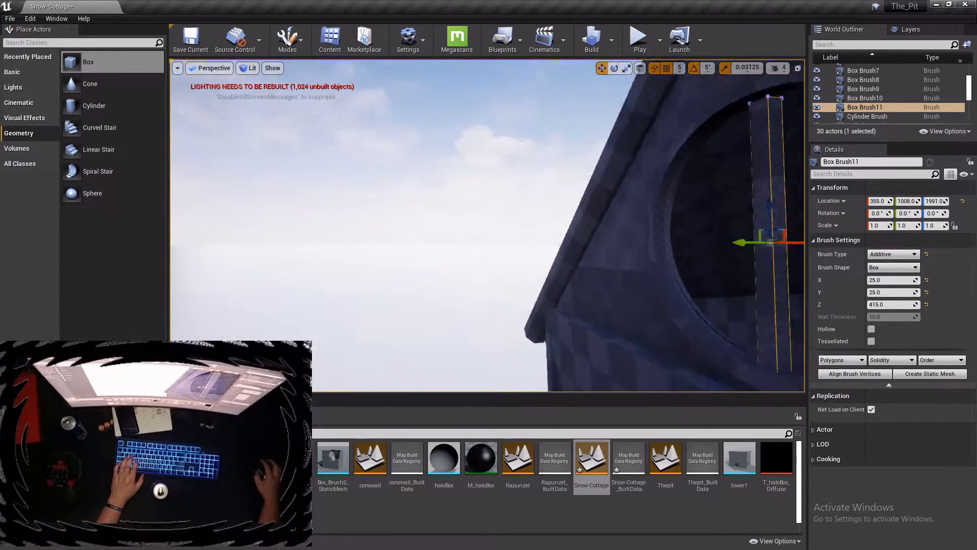
pyautogui.moveTo(745, 236); pyautogui.dragTo(745, 236, button='right')
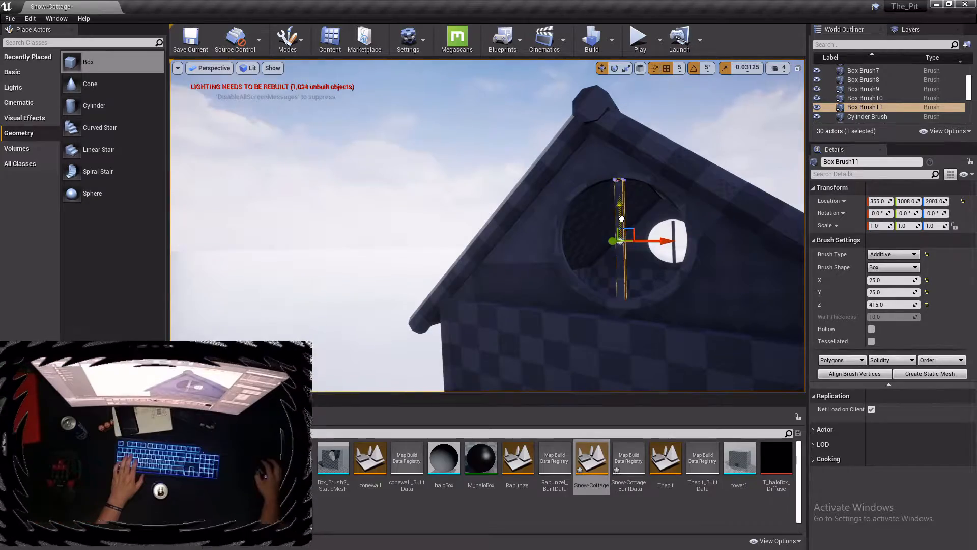
pyautogui.moveTo(622, 218)
pyautogui.mouseDown(button='right')
pyautogui.moveTo(606, 227)
pyautogui.moveTo(595, 204)
pyautogui.moveTo(586, 224)
pyautogui.moveTo(575, 219)
pyautogui.moveTo(579, 267)
pyautogui.moveTo(580, 234)
pyautogui.mouseUp(button='right')
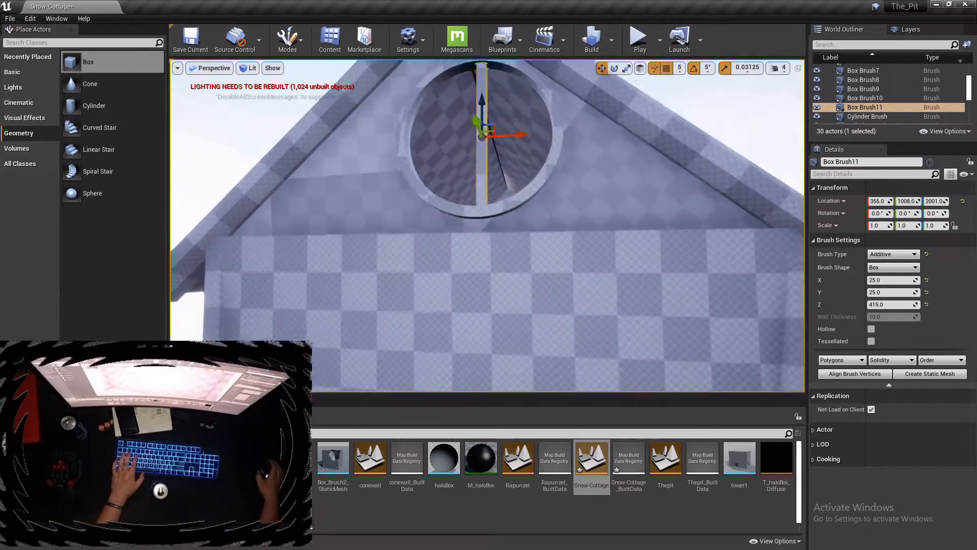
# Duplicate the rear round window's vertical bar in place and rotate the copy about -90° to form a horizontal crossbar
pyautogui.moveTo(593, 283); pyautogui.dragTo(594, 229, button='right')
pyautogui.press('e')
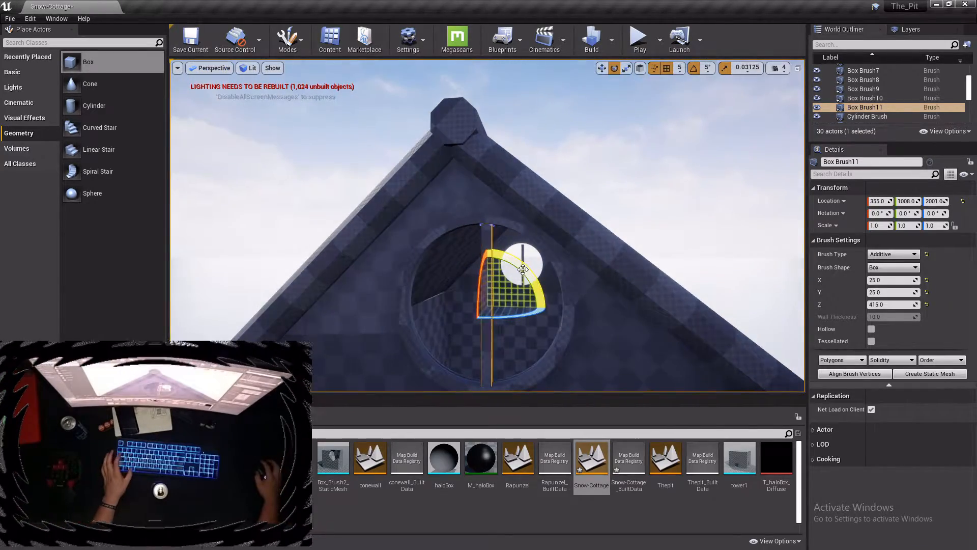
pyautogui.keyDown('alt'); pyautogui.moveTo(524, 270); pyautogui.dragTo(523, 268); pyautogui.keyUp('alt')
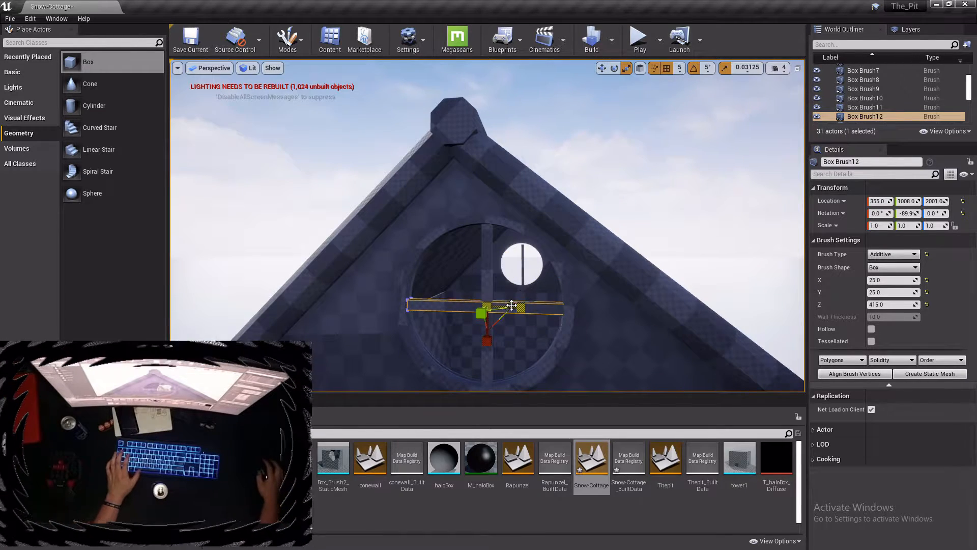
pyautogui.moveTo(515, 311); pyautogui.dragTo(517, 314, button='right')
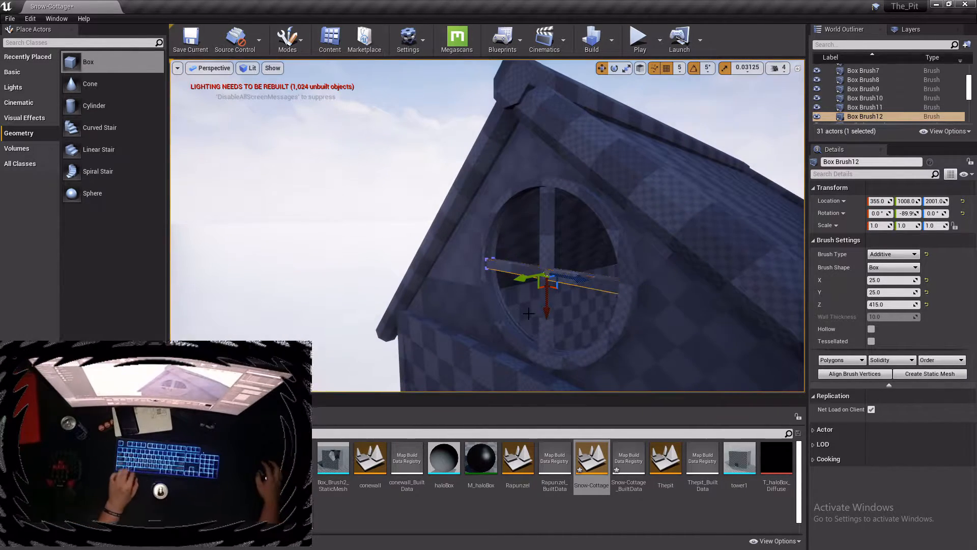
# Duplicate the horizontal crossbar along Y to the front round window, at Y about -1262
pyautogui.moveTo(519, 278)
pyautogui.keyDown('shift'); pyautogui.mouseDown()
pyautogui.moveTo(531, 277)
pyautogui.moveTo(534, 213)
pyautogui.mouseUp(); pyautogui.keyUp('shift')
pyautogui.moveTo(425, 300); pyautogui.dragTo(422, 300, button='right')
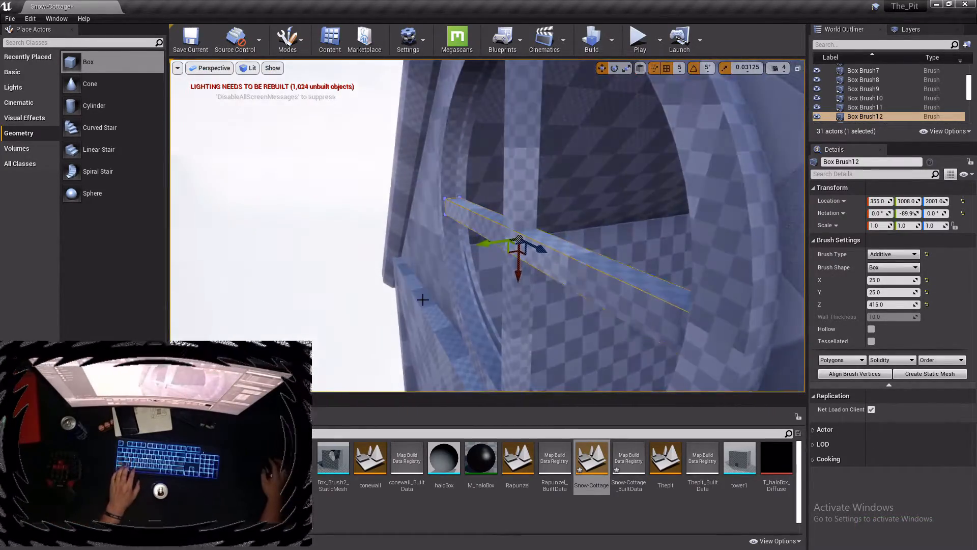
pyautogui.keyDown('alt'); pyautogui.keyDown('shift'); pyautogui.moveTo(484, 244); pyautogui.dragTo(485, 244); pyautogui.keyUp('shift'); pyautogui.keyUp('alt')
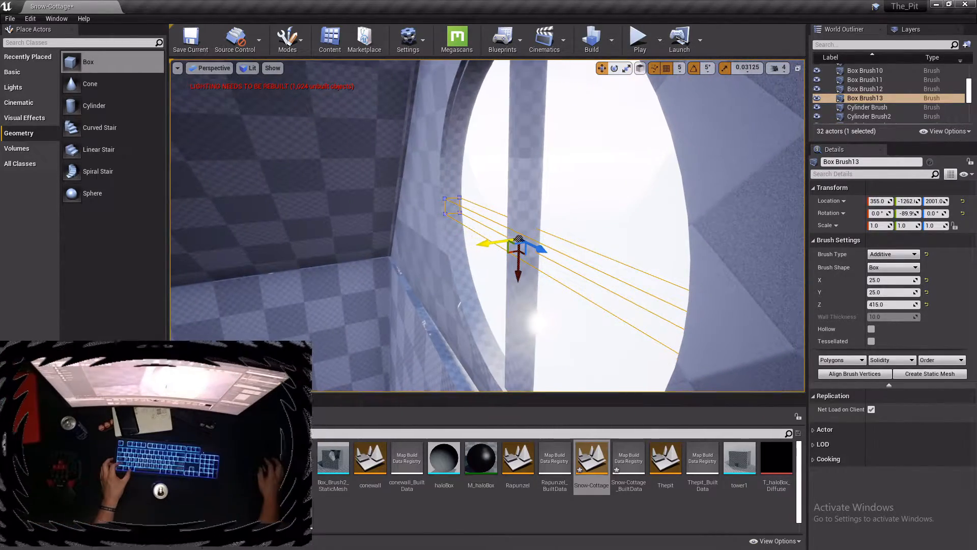
pyautogui.moveTo(699, 81); pyautogui.dragTo(702, 83, button='right')
pyautogui.moveTo(650, 200)
pyautogui.mouseDown(button='right')
pyautogui.moveTo(641, 208)
pyautogui.moveTo(656, 202)
pyautogui.moveTo(609, 201)
pyautogui.moveTo(652, 203)
pyautogui.mouseUp(button='right')
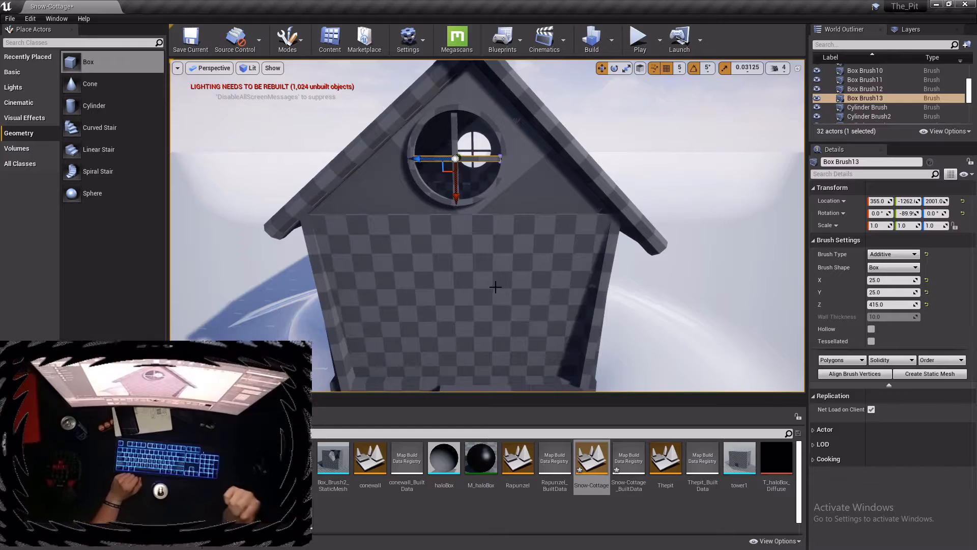
# Examine the front of the cottage from a distance, including the round gable window and its crossbars
pyautogui.rightClick(539, 336)
pyautogui.click(631, 347)
pyautogui.moveTo(631, 347)
pyautogui.mouseDown(button='right')
pyautogui.moveTo(629, 320)
pyautogui.moveTo(631, 362)
pyautogui.moveTo(634, 351)
pyautogui.moveTo(713, 364)
pyautogui.moveTo(555, 359)
pyautogui.moveTo(575, 351)
pyautogui.moveTo(606, 369)
pyautogui.moveTo(555, 363)
pyautogui.moveTo(565, 315)
pyautogui.moveTo(555, 351)
pyautogui.moveTo(514, 285)
pyautogui.moveTo(506, 294)
pyautogui.mouseUp(button='right')
pyautogui.press('a')
pyautogui.press('d')
pyautogui.press('s')
pyautogui.press('w')
pyautogui.press('s')
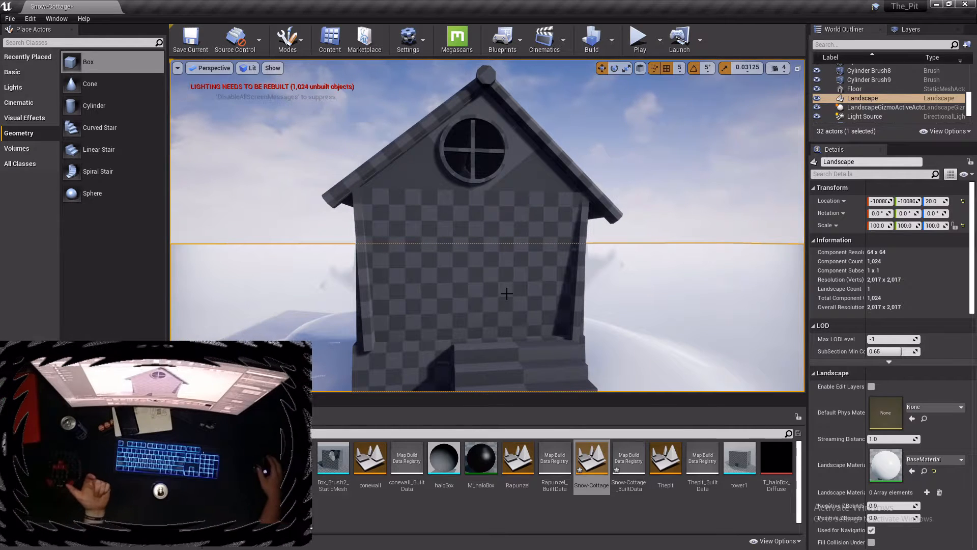